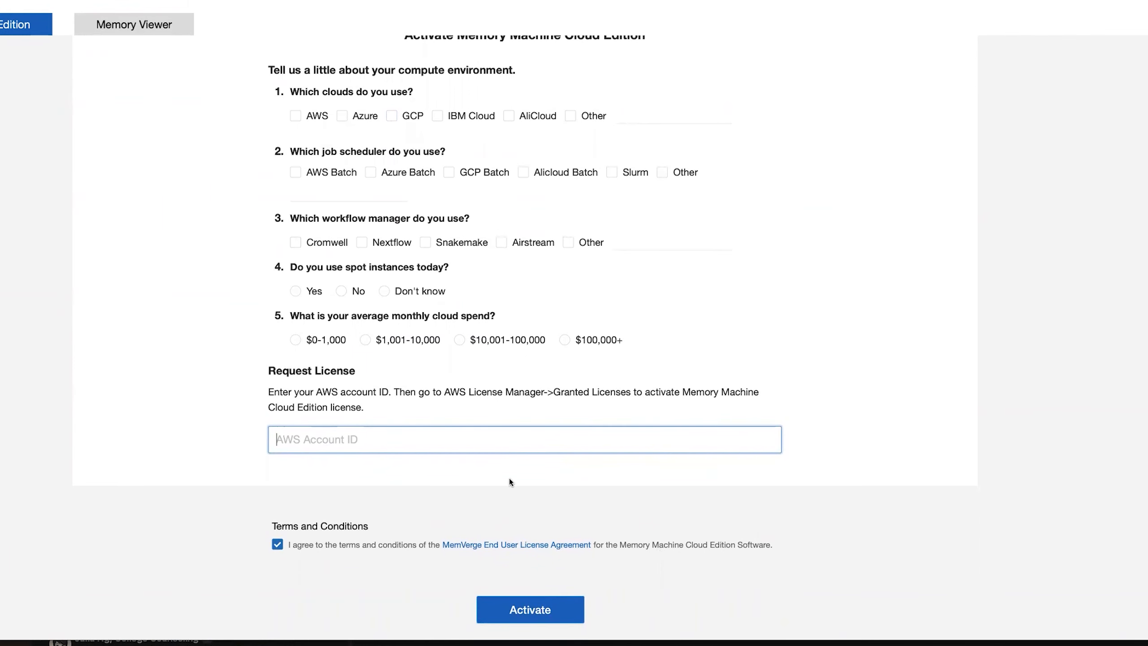
Scroll the activation form to check the accepted license terms, leaving the AWS account ID empty.
scroll(540, 499, "up", 1)
scroll(542, 498, "down", 1)
Go to aws and sign in as root user with the saved e-mail and saved password.
key("super+l")
type("aws")
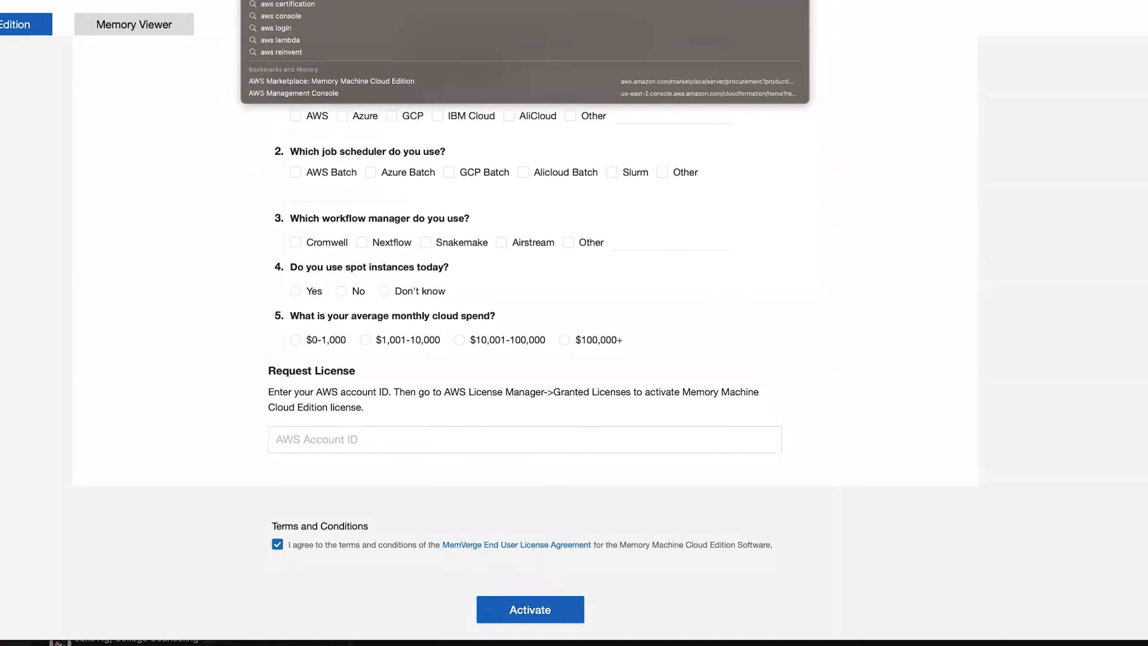
key("Return")
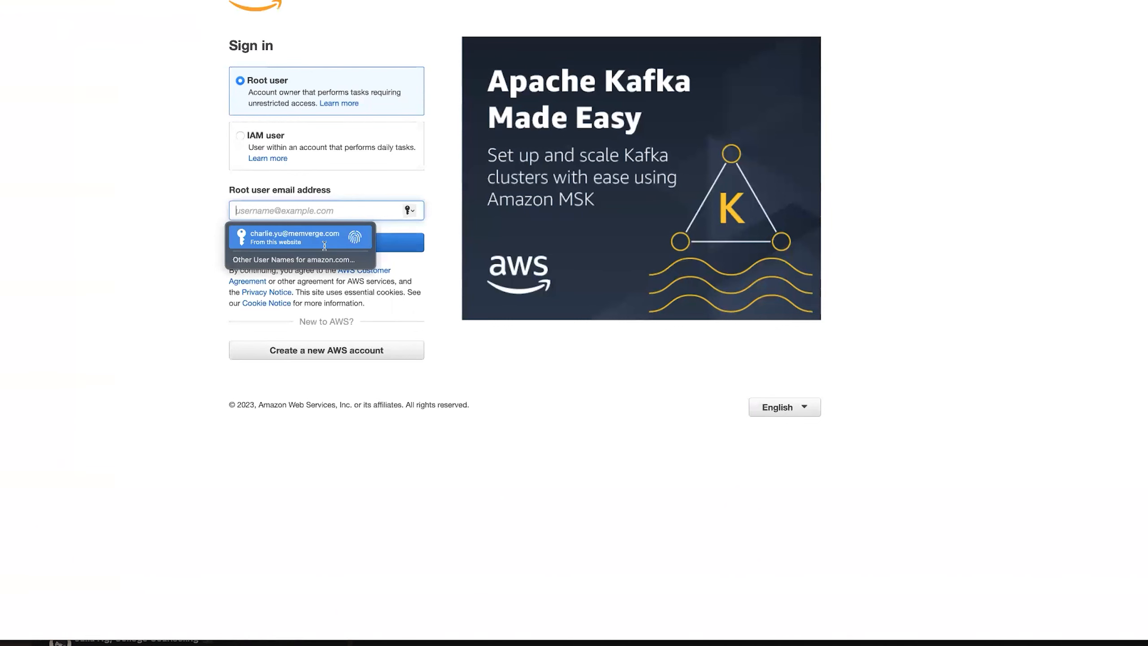
left_click(324, 245)
left_click(324, 245)
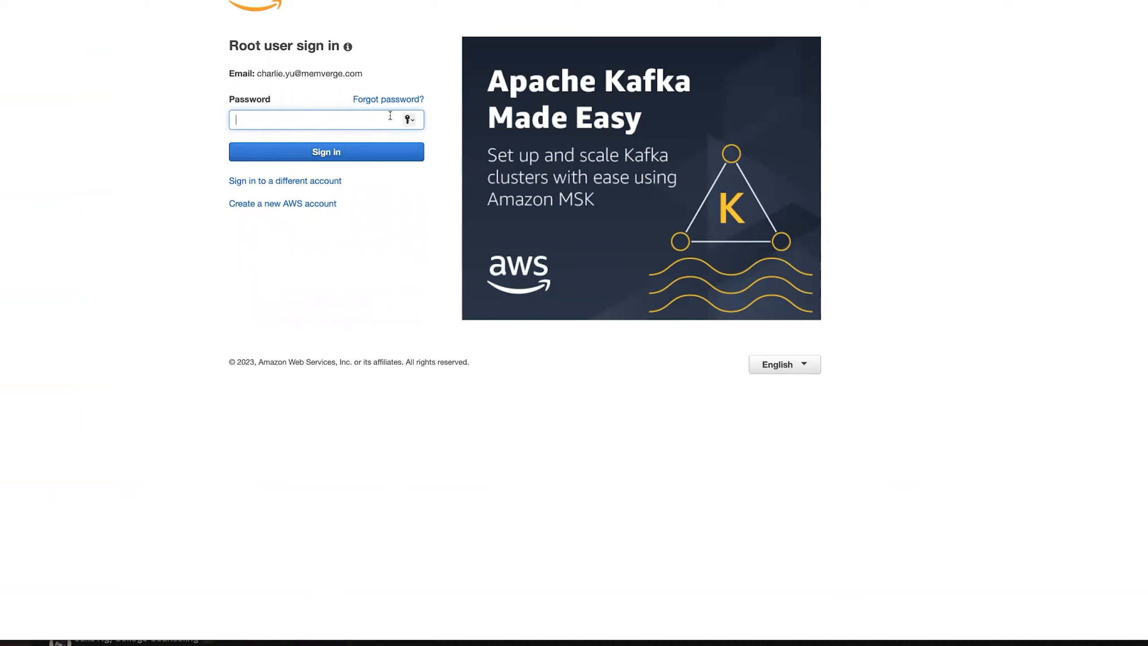
left_click(409, 120)
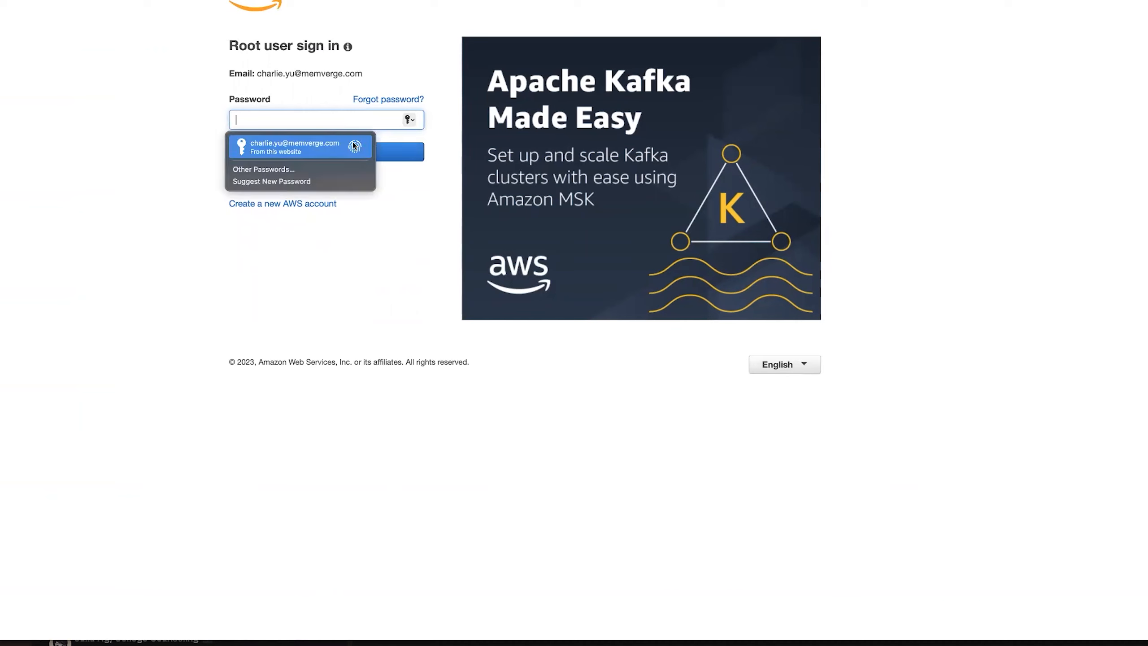
left_click(354, 146)
left_click(354, 151)
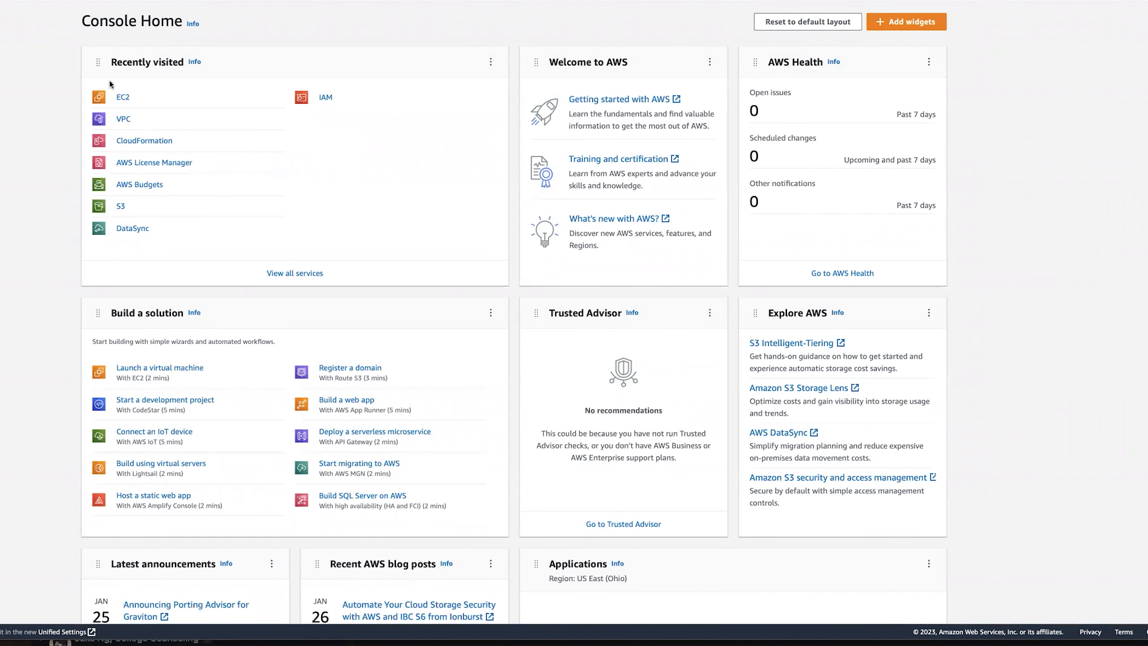
Open License Manager, list the five granted licenses and select the first one.
left_click(89, 0)
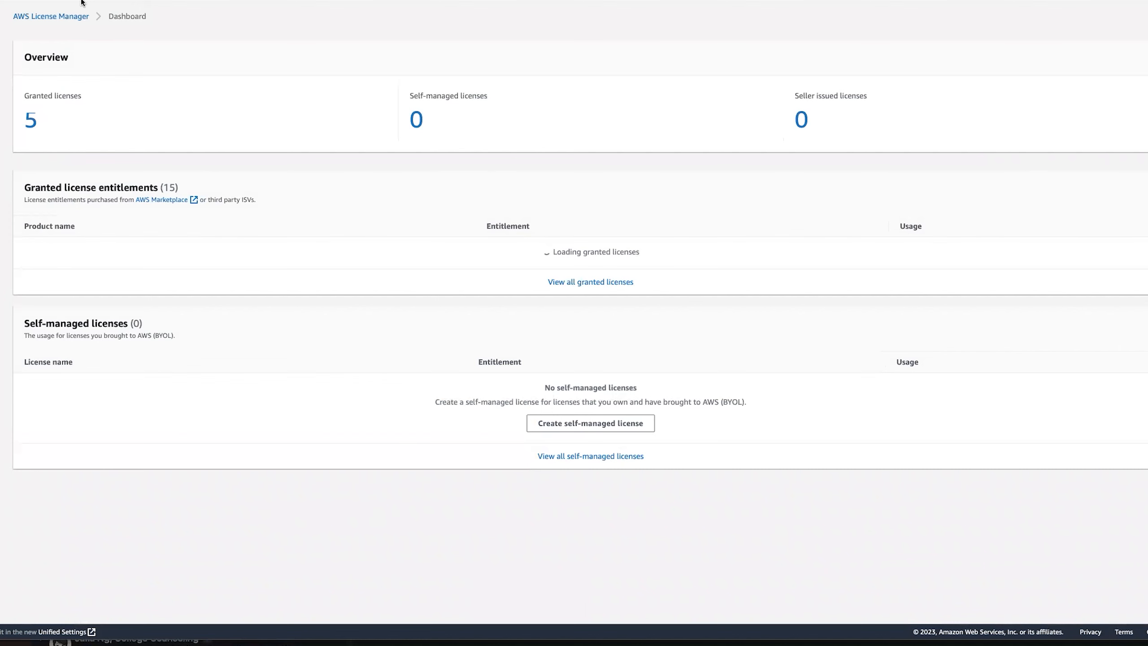
left_click(32, 121)
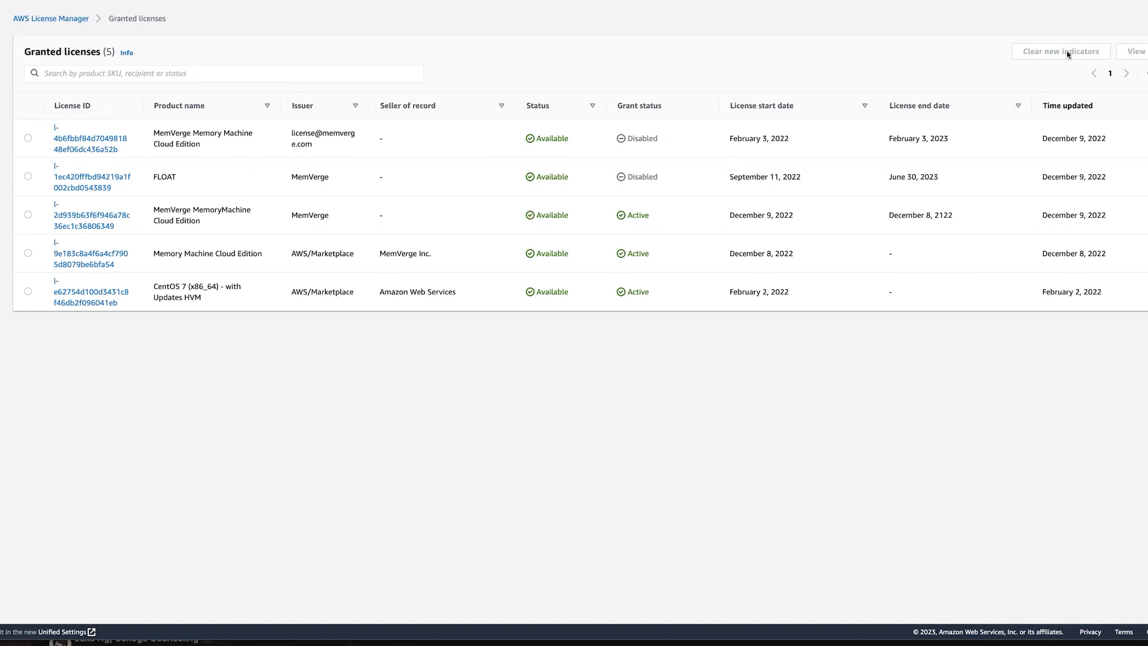
left_click(28, 138)
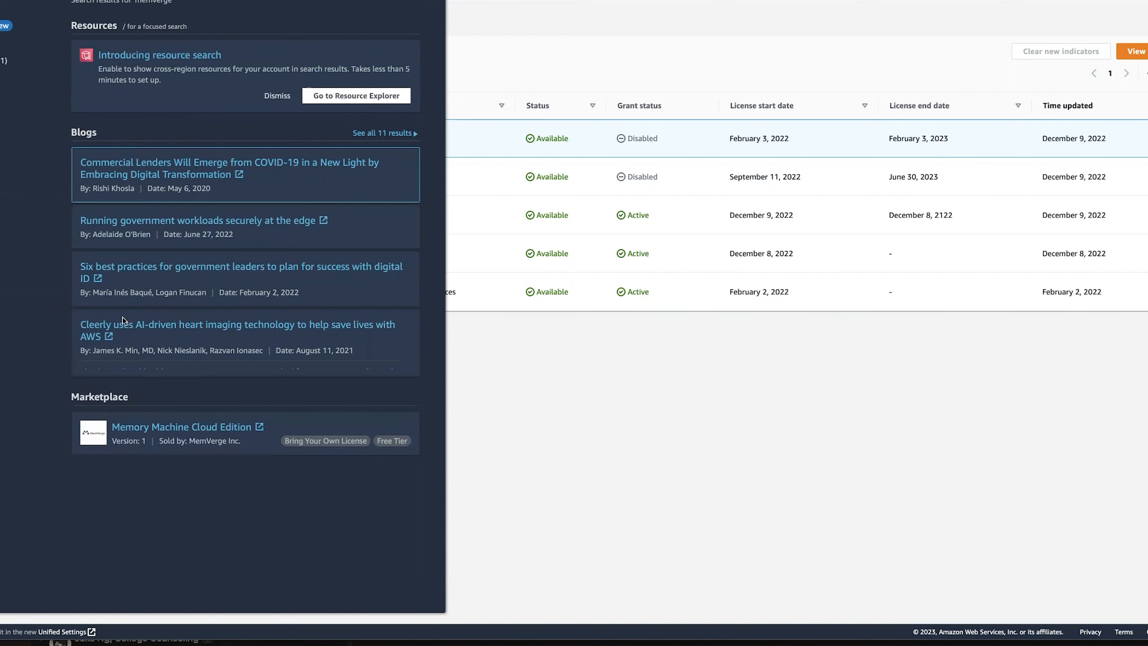
Open the Memory Machine Cloud Edition Marketplace listing, and open the EC2 console in a new tab.
mouse_move(119, 421)
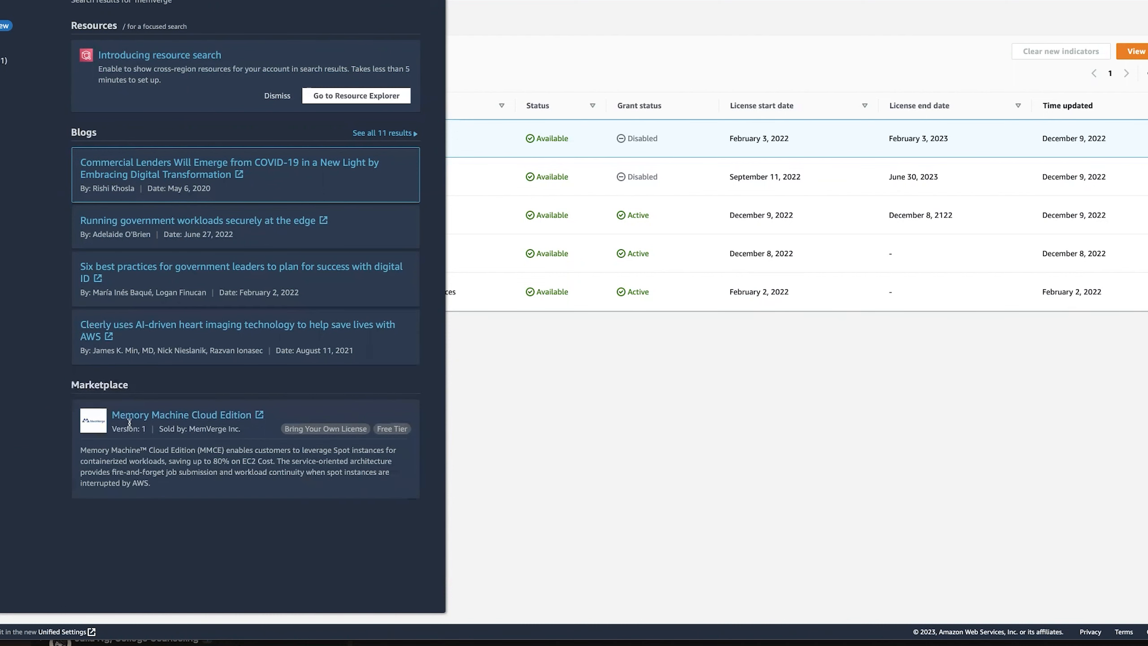
left_click(214, 418)
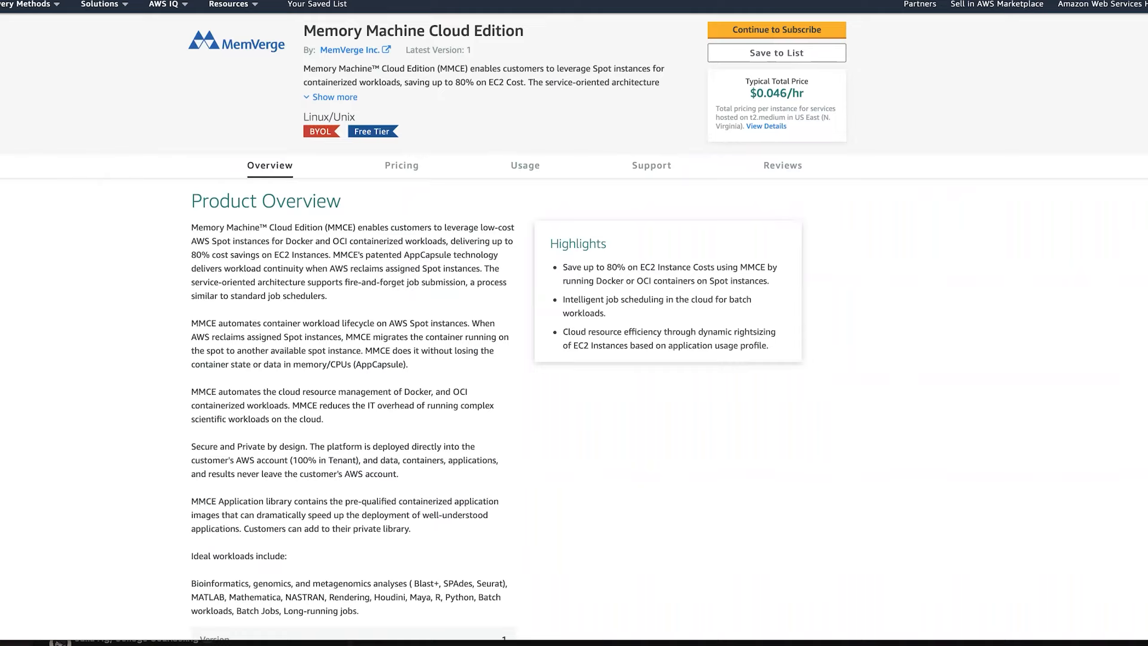
key("super+t")
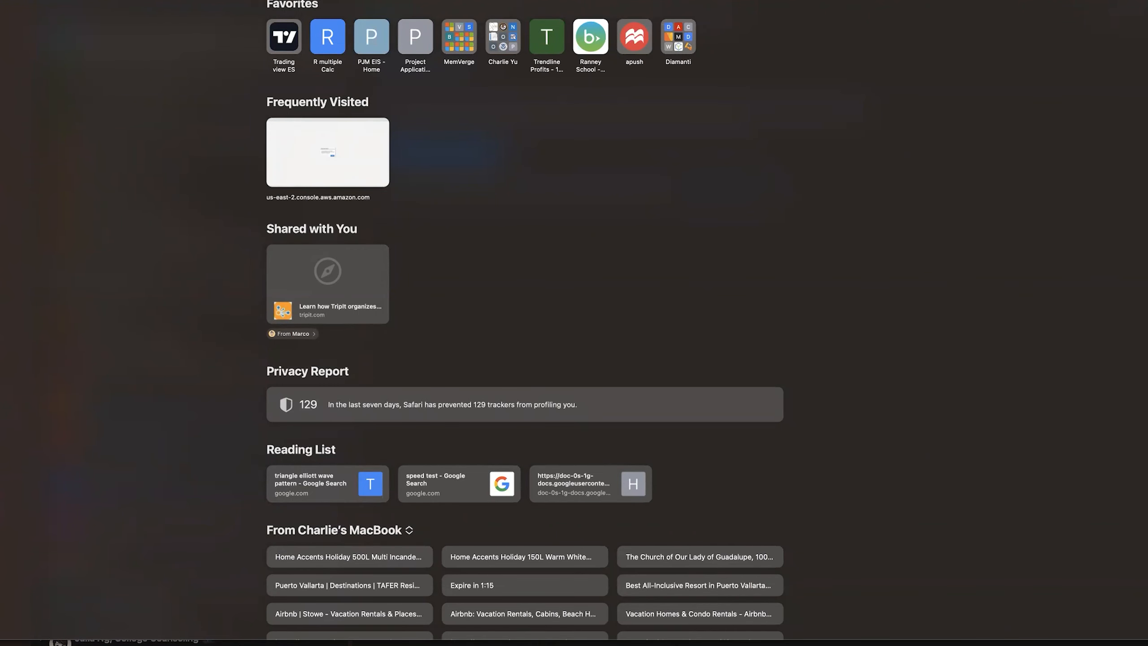
type("aws")
key("Return")
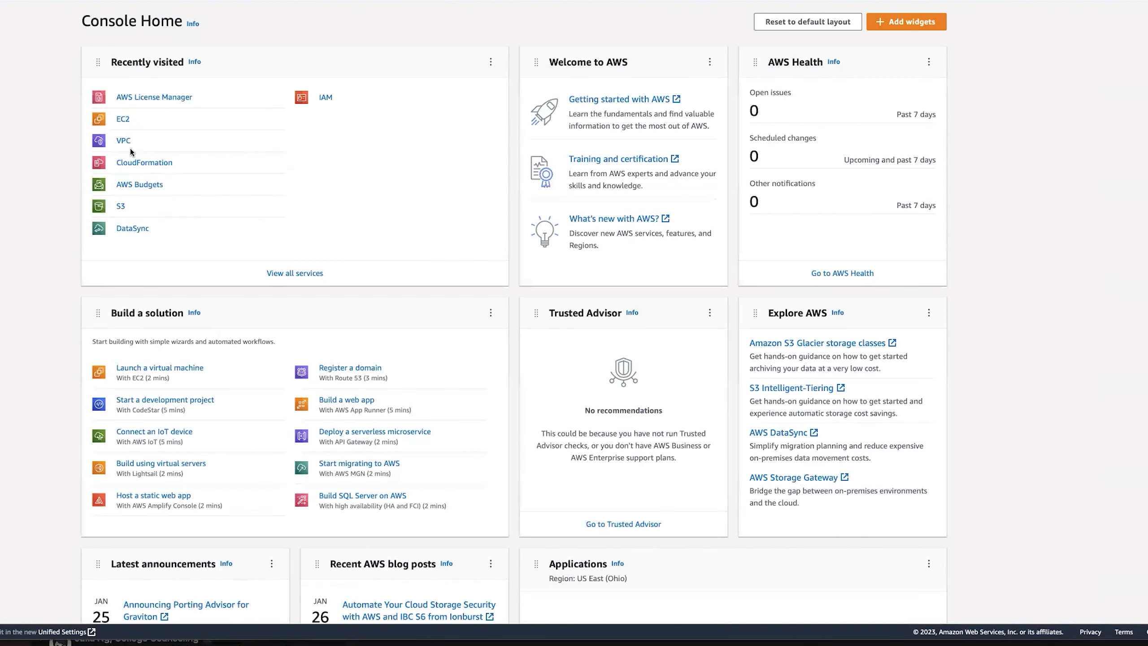
left_click(121, 119)
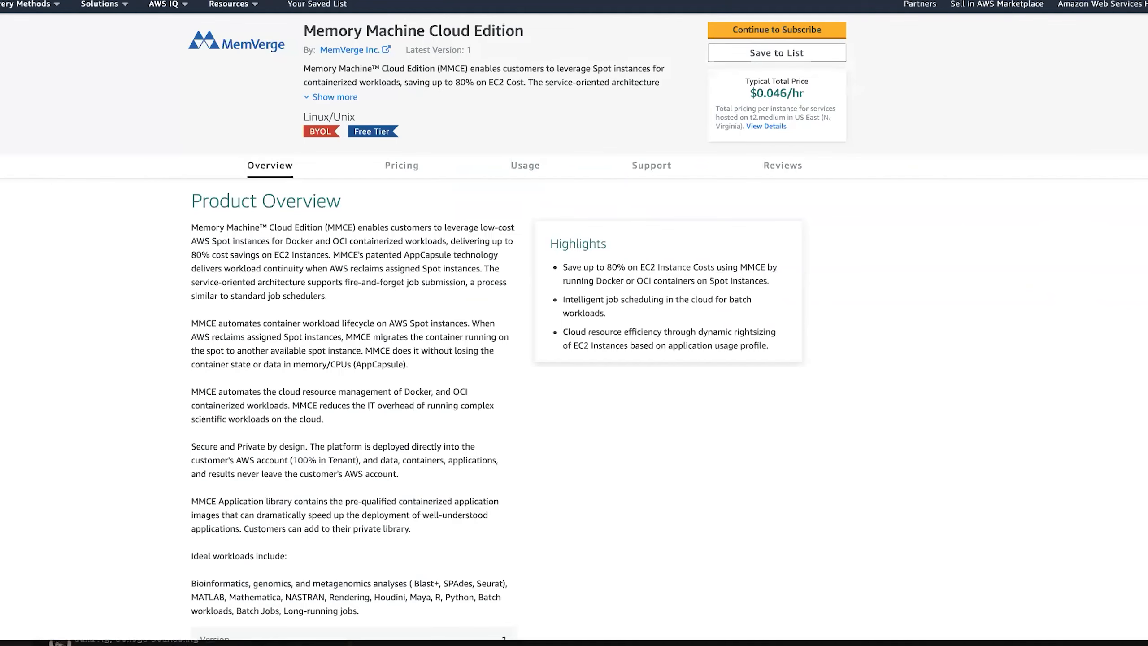
Subscribe, configure with region US East (Ohio), and choose Launch CloudFormation as the launch action.
left_click(758, 30)
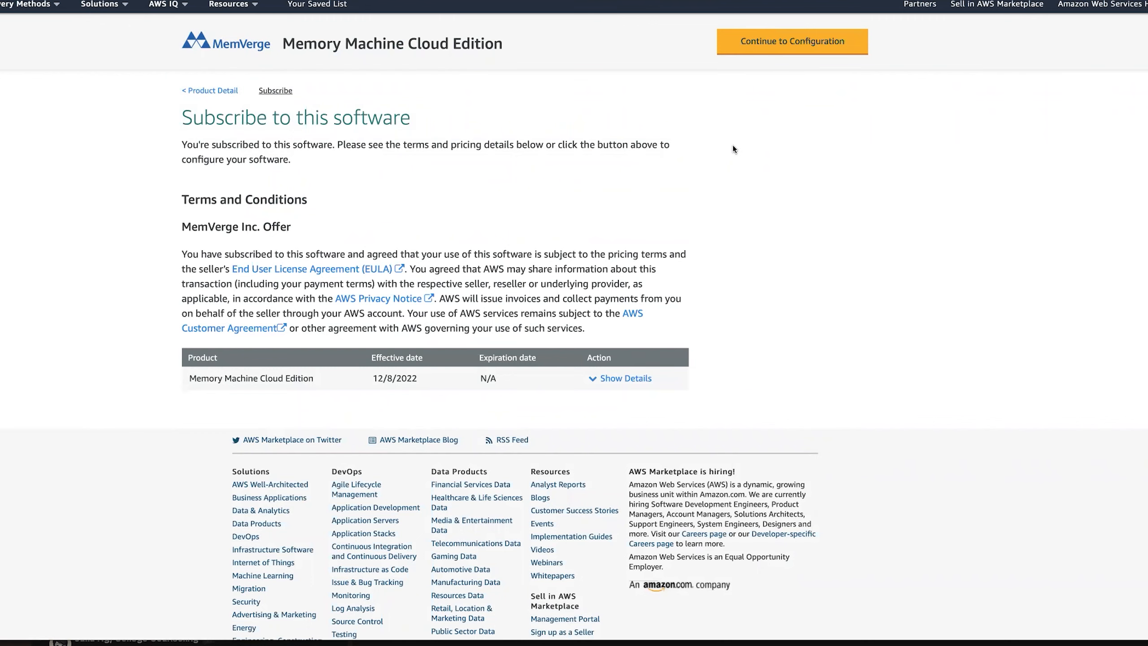
left_click(779, 44)
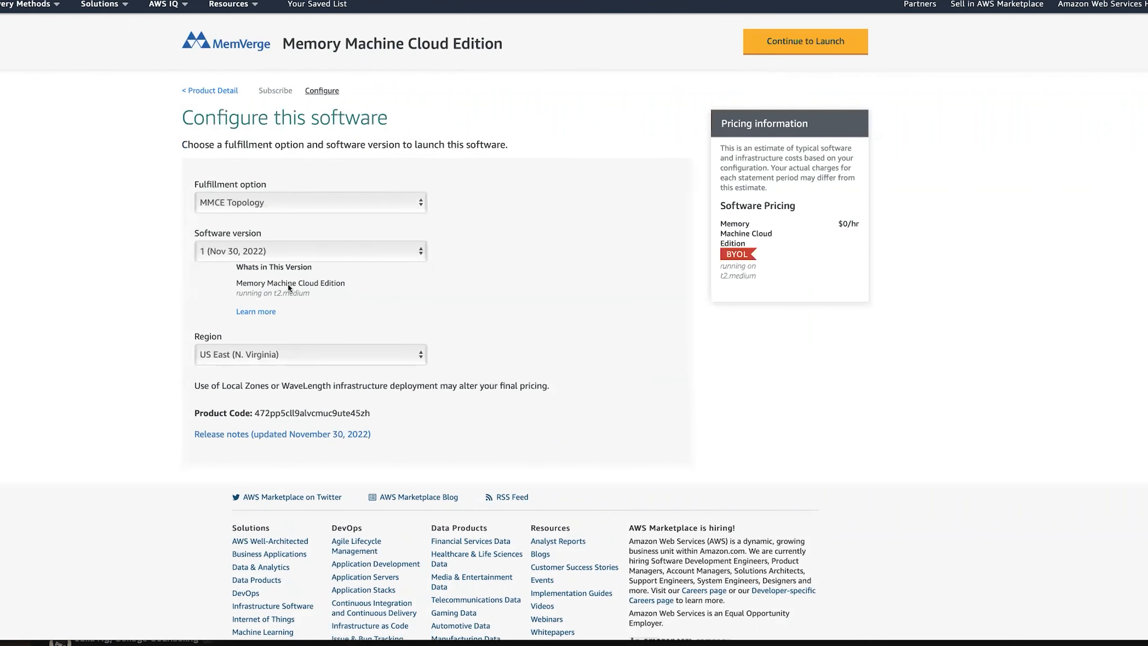
left_click(346, 358)
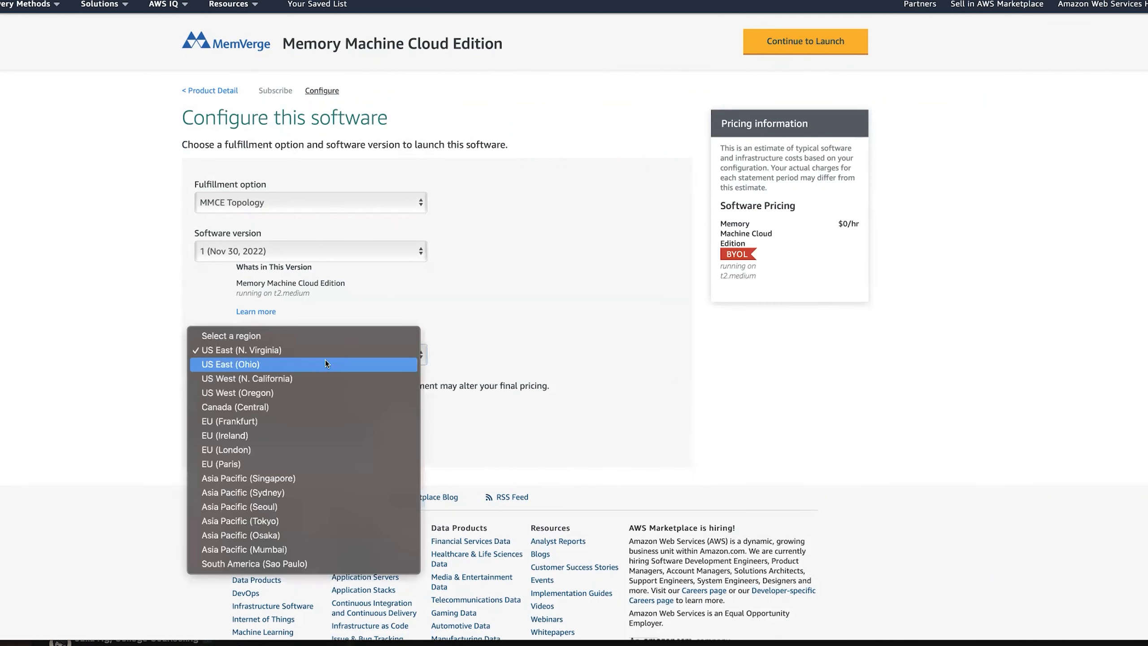
left_click(265, 365)
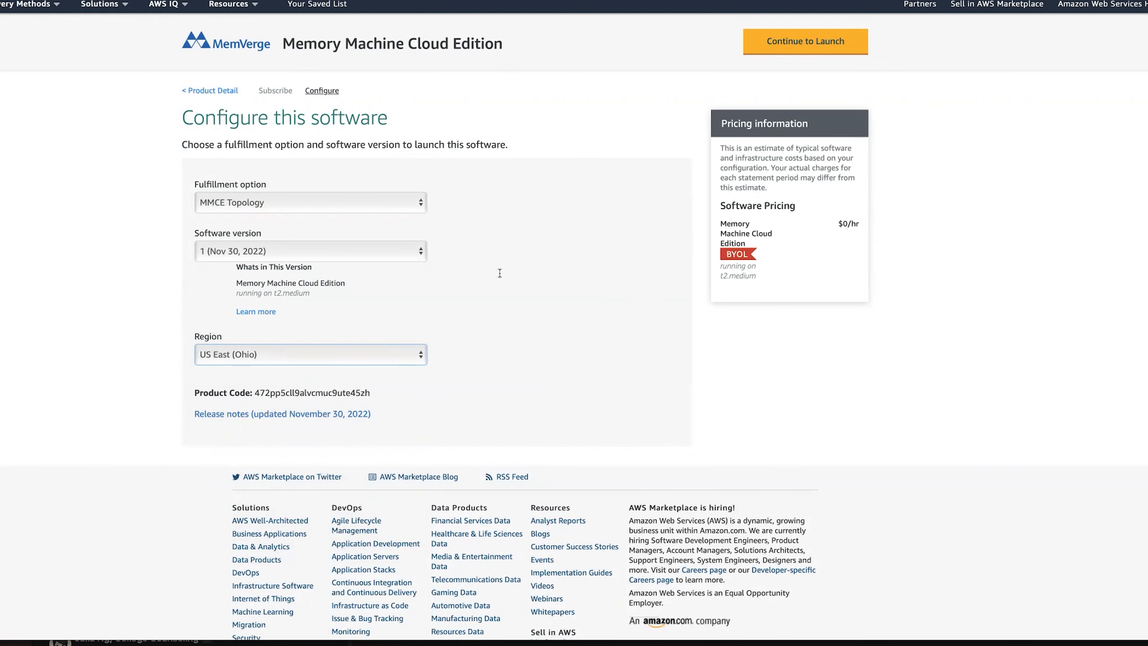
left_click(819, 41)
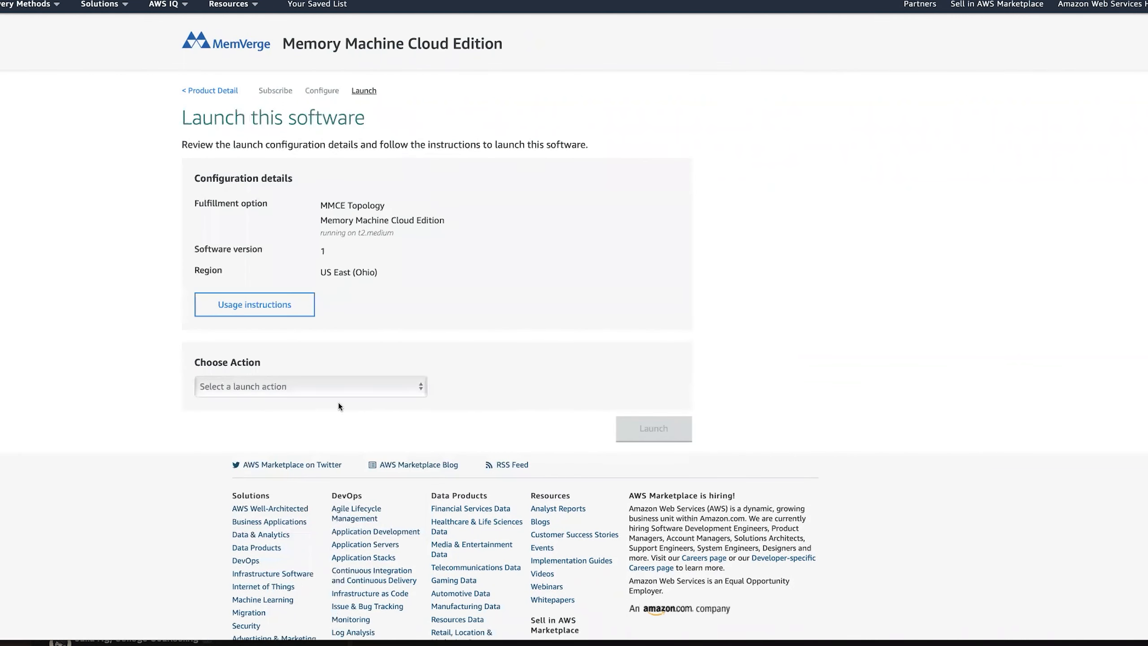
left_click(305, 388)
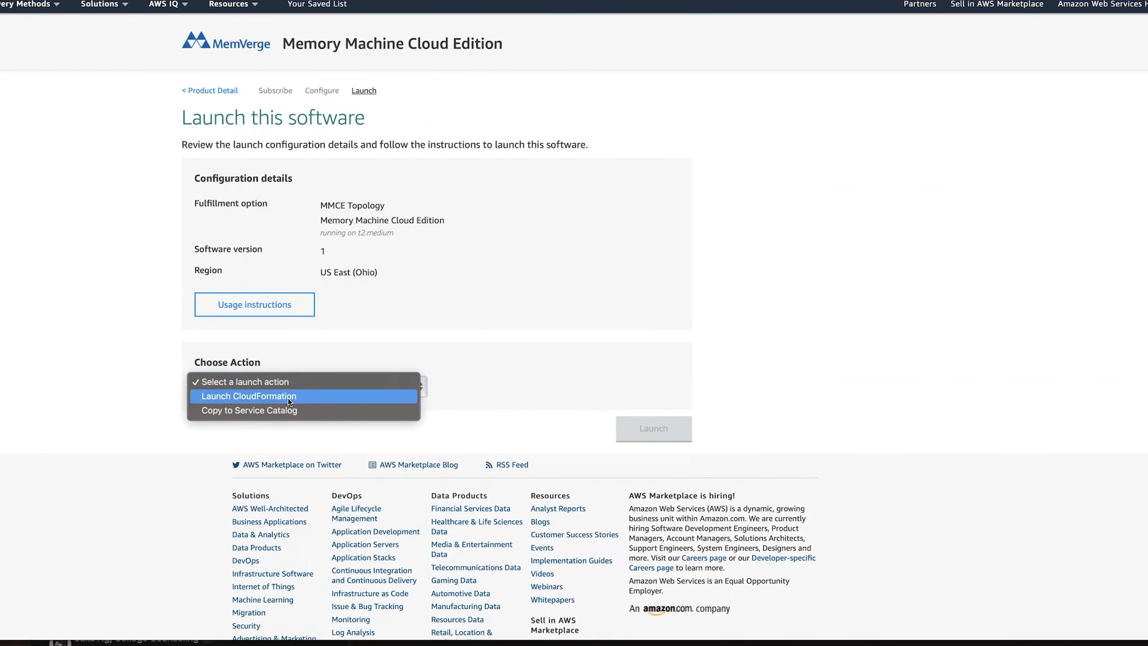
left_click(288, 397)
Launch to the stack details page, name the stack Jan-2023, and look over the parameters.
left_click(654, 433)
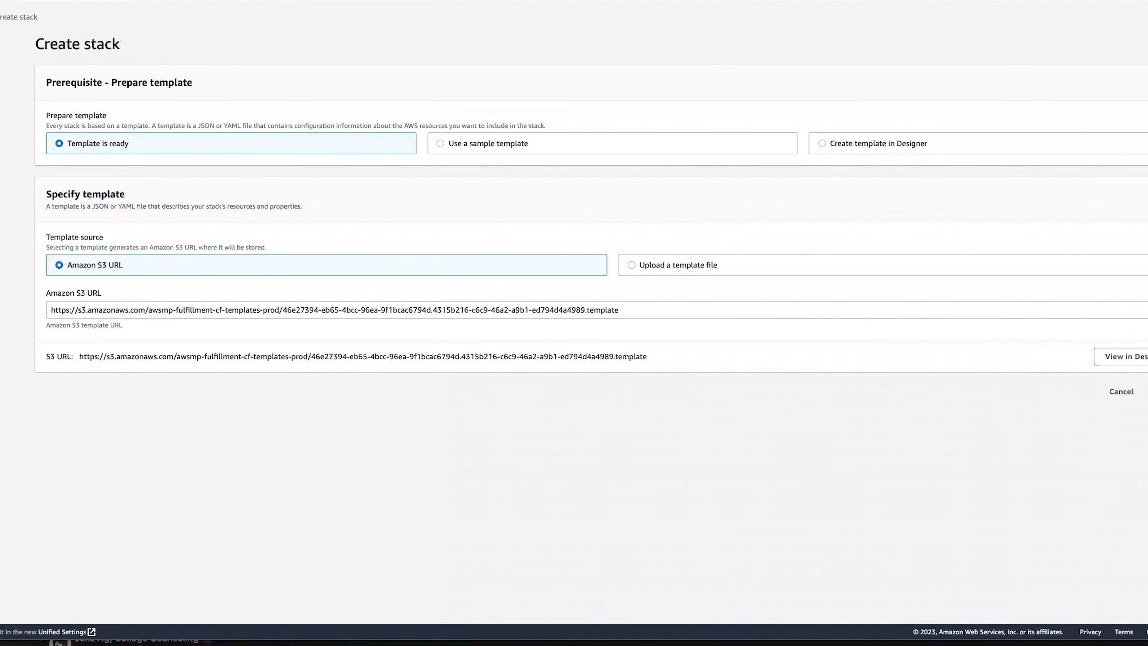
left_click(1147, 391)
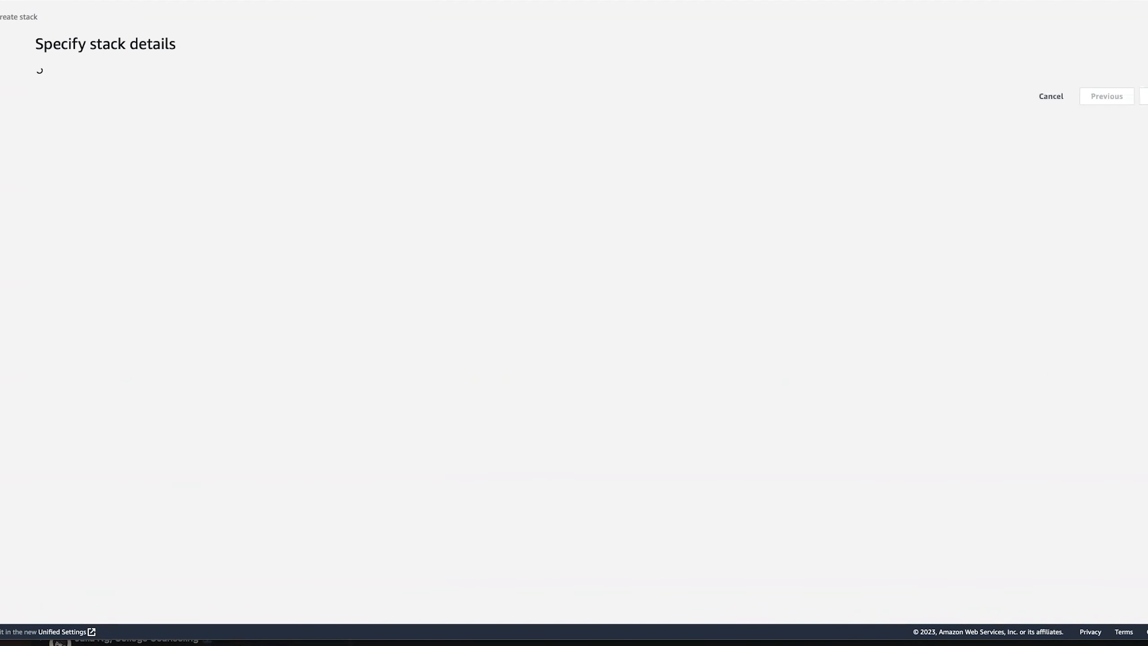
left_click(113, 127)
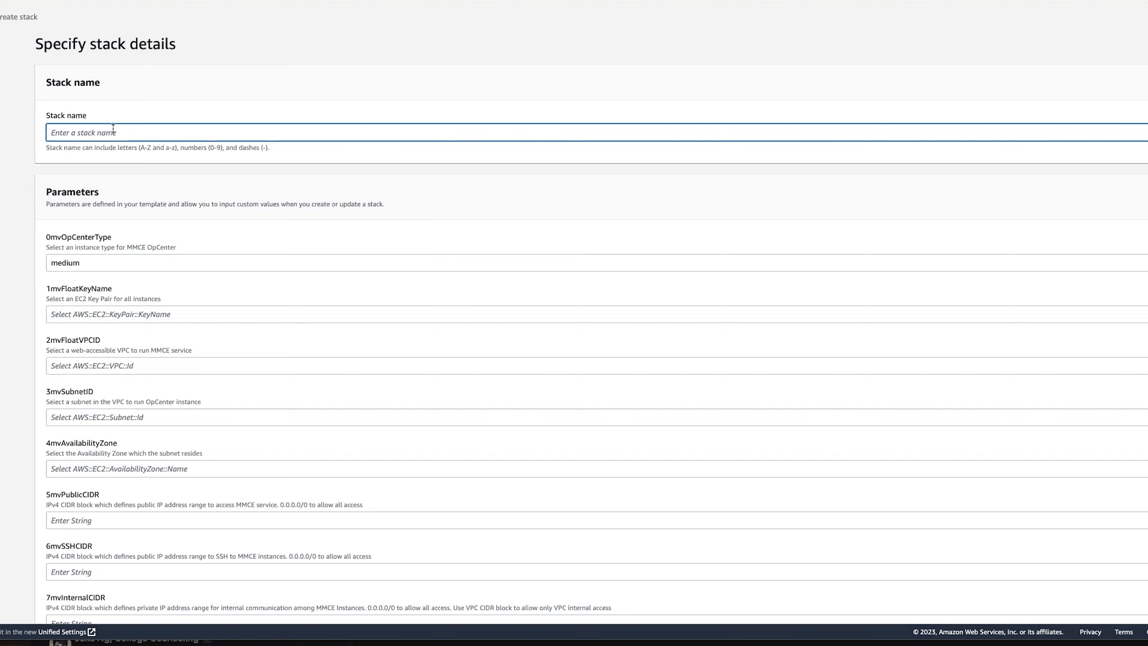
type("Jan-2")
type("023")
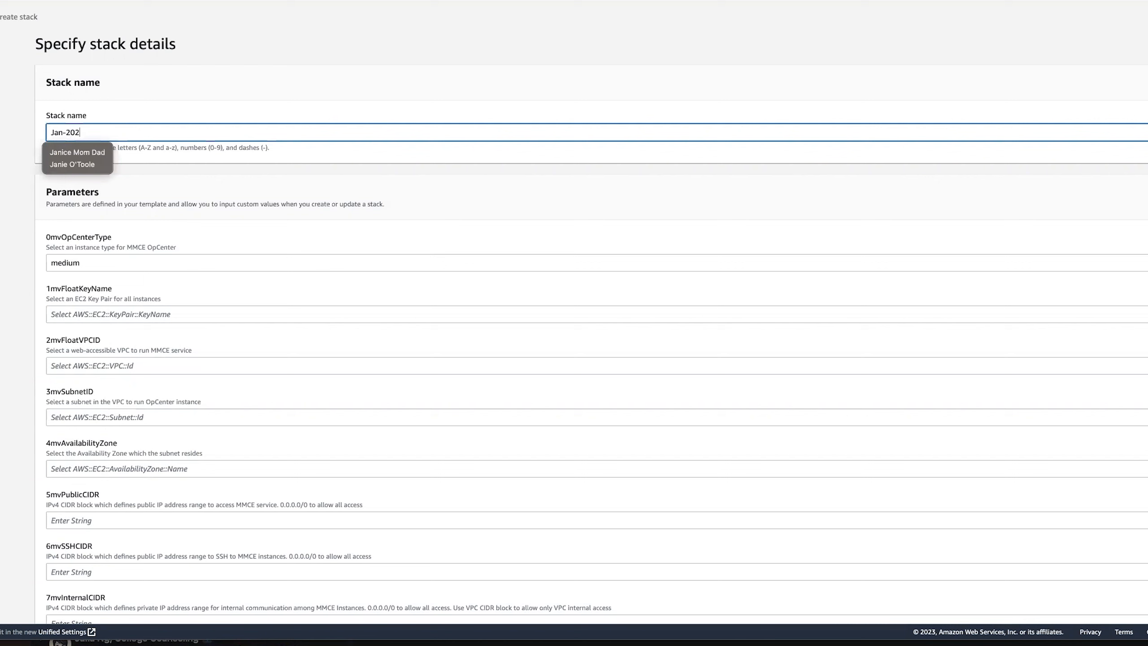
left_click(112, 263)
scroll(574, 317, "down", 2)
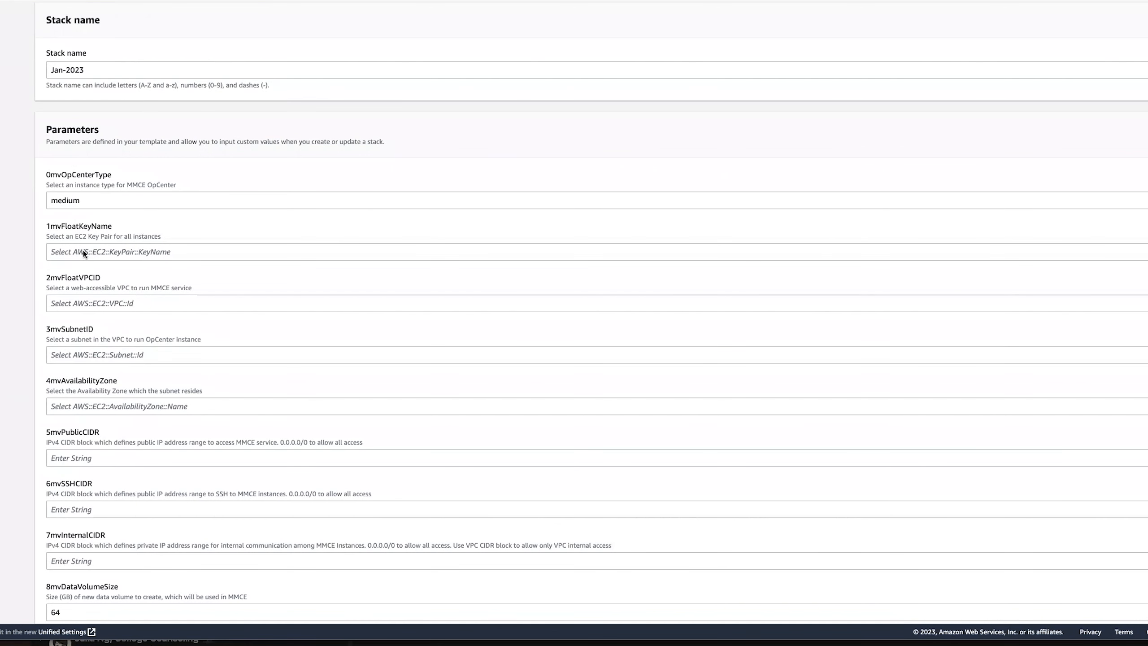
scroll(4, 249, "down", 1)
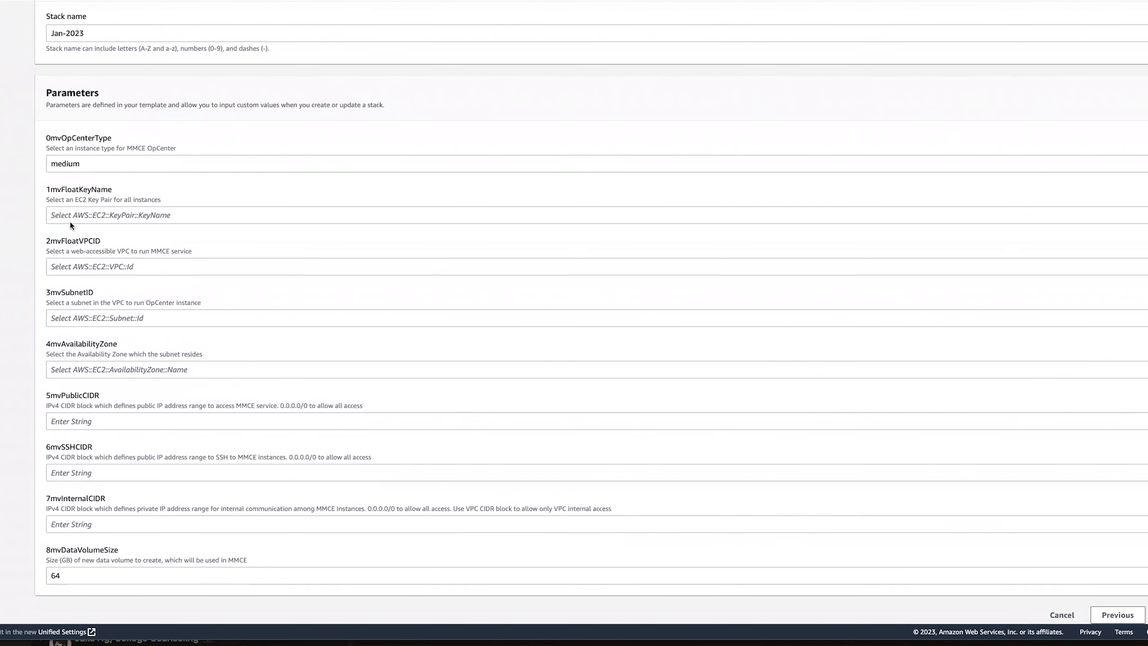
scroll(91, 219, "up", 1)
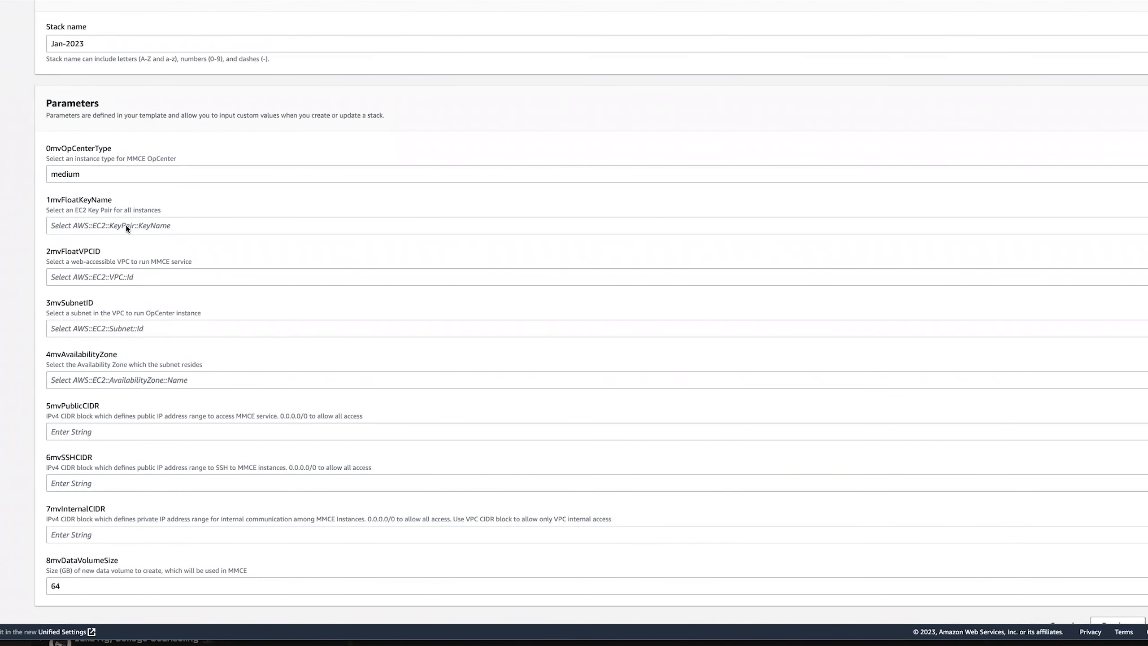
left_click(123, 226)
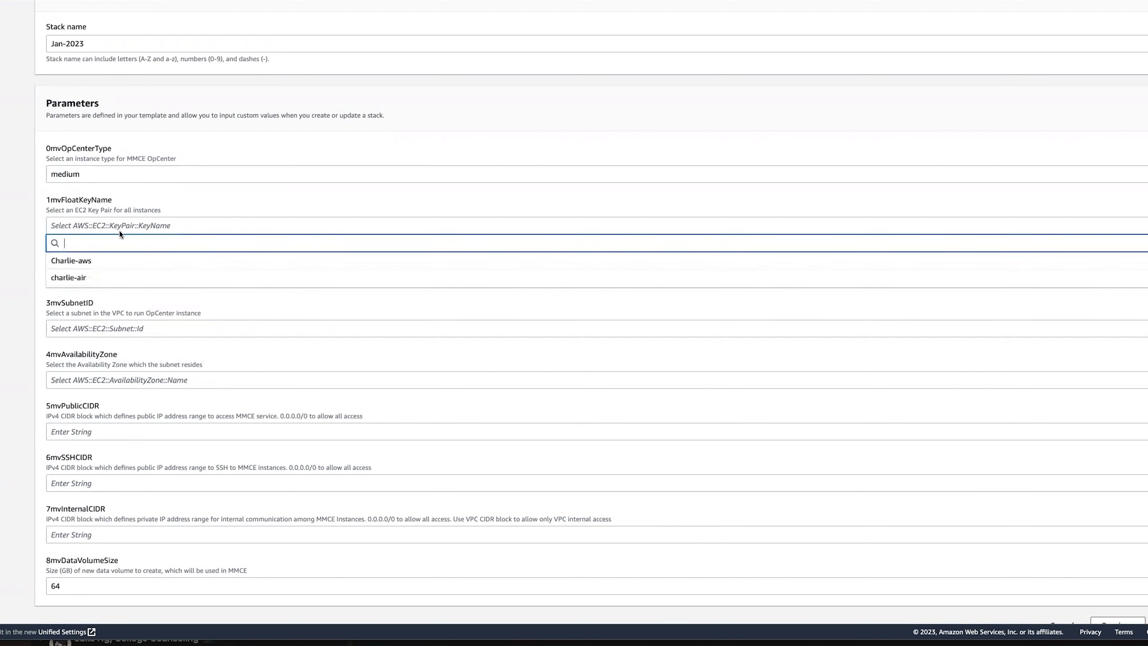
left_click(80, 265)
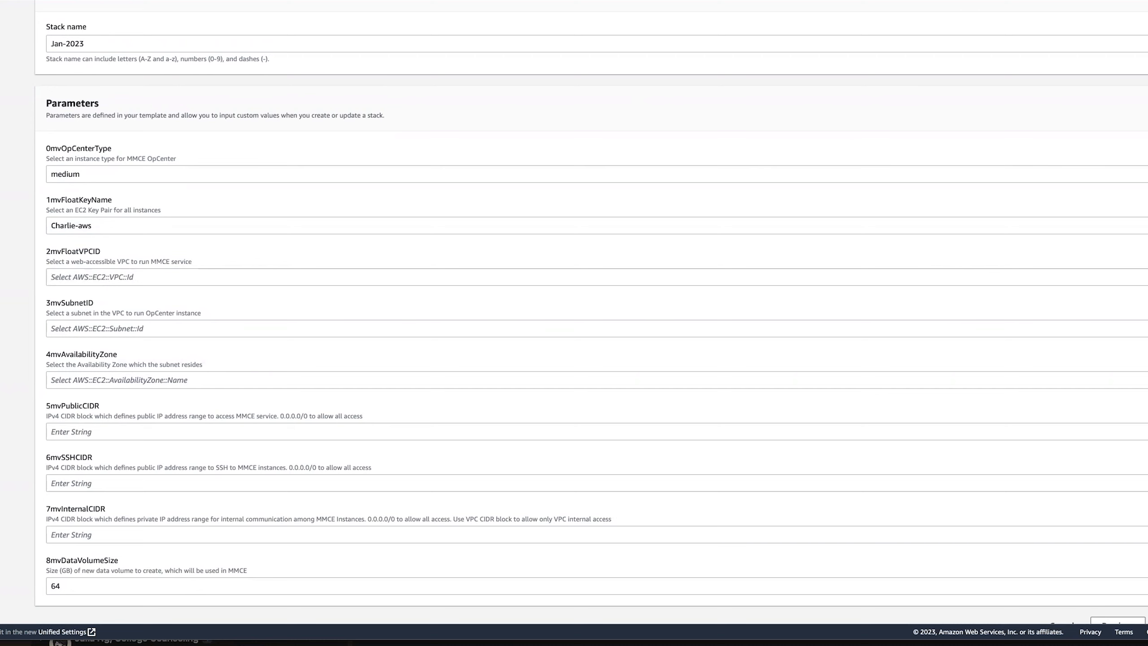
left_click(150, 277)
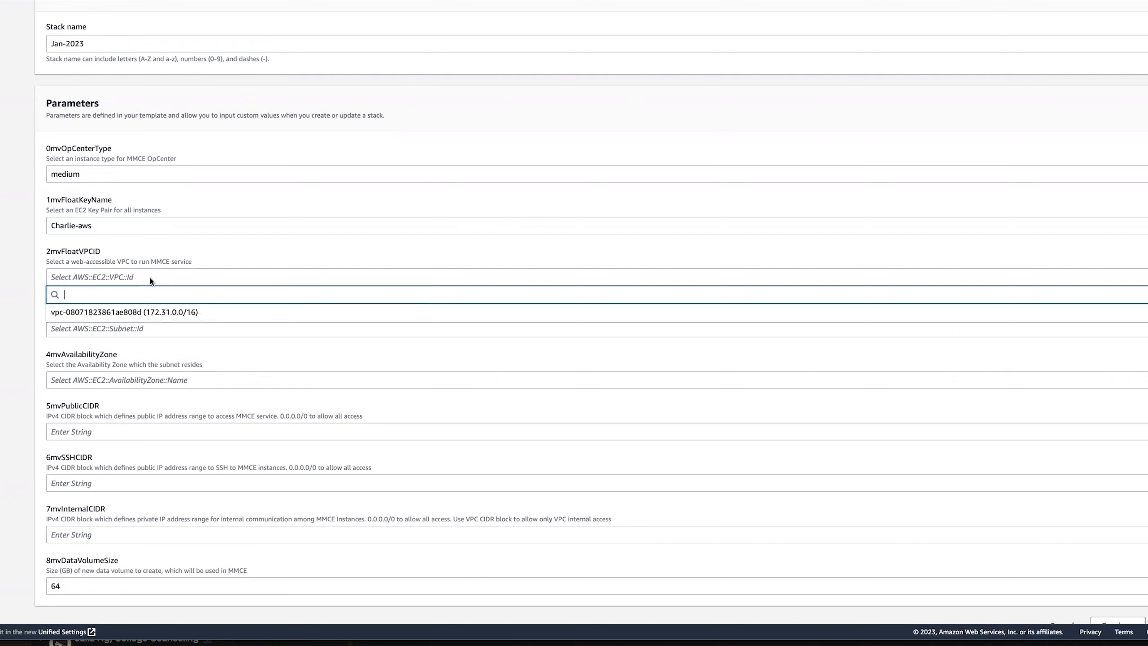
left_click(122, 317)
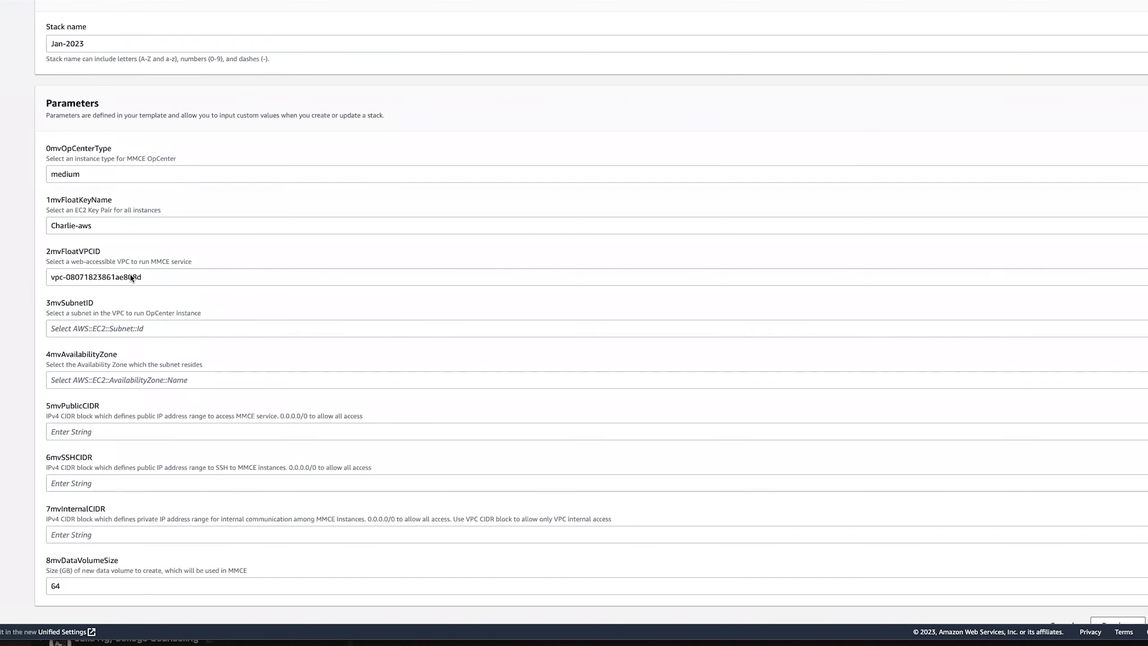
Check the VPC's subnet choices, then switch to the VPC Subnets tab to compare them.
left_click(105, 329)
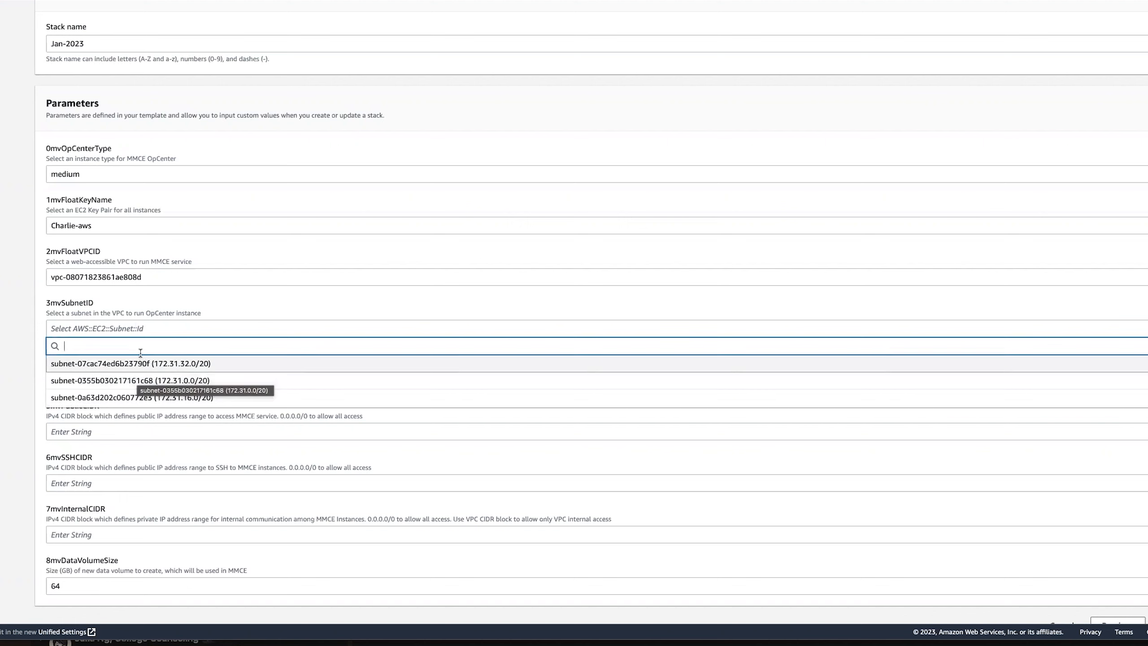
left_click(4, 339)
key("ctrl+Tab")
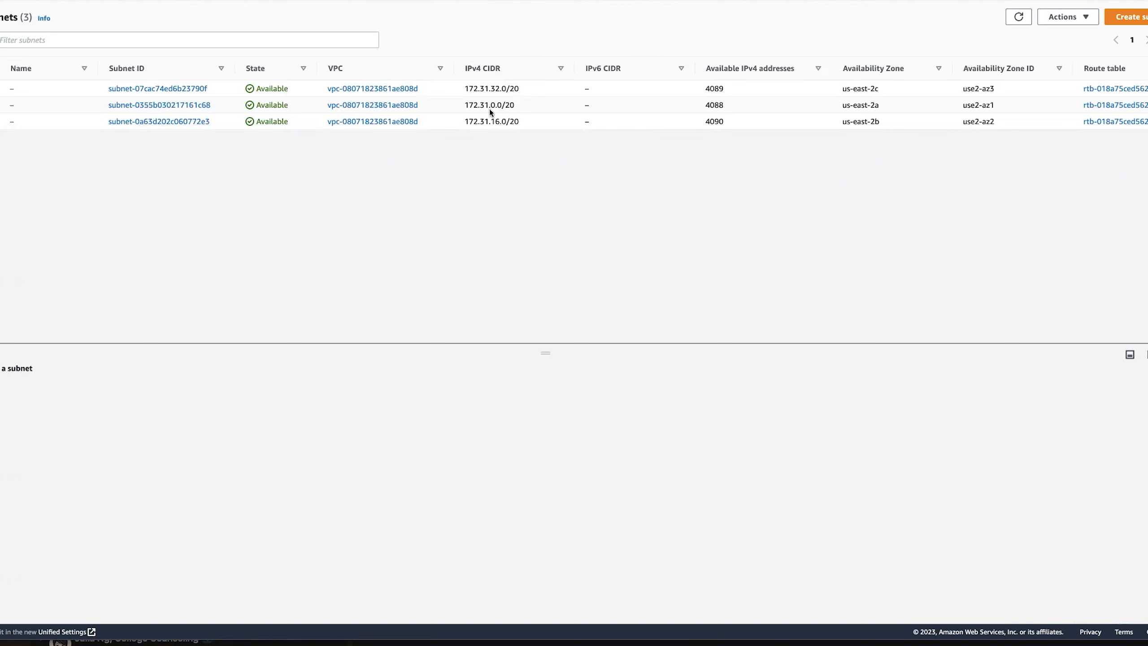
Compare the three subnets' availability zones and CIDR blocks, then return to the stack form.
scroll(885, 119, "right", 1)
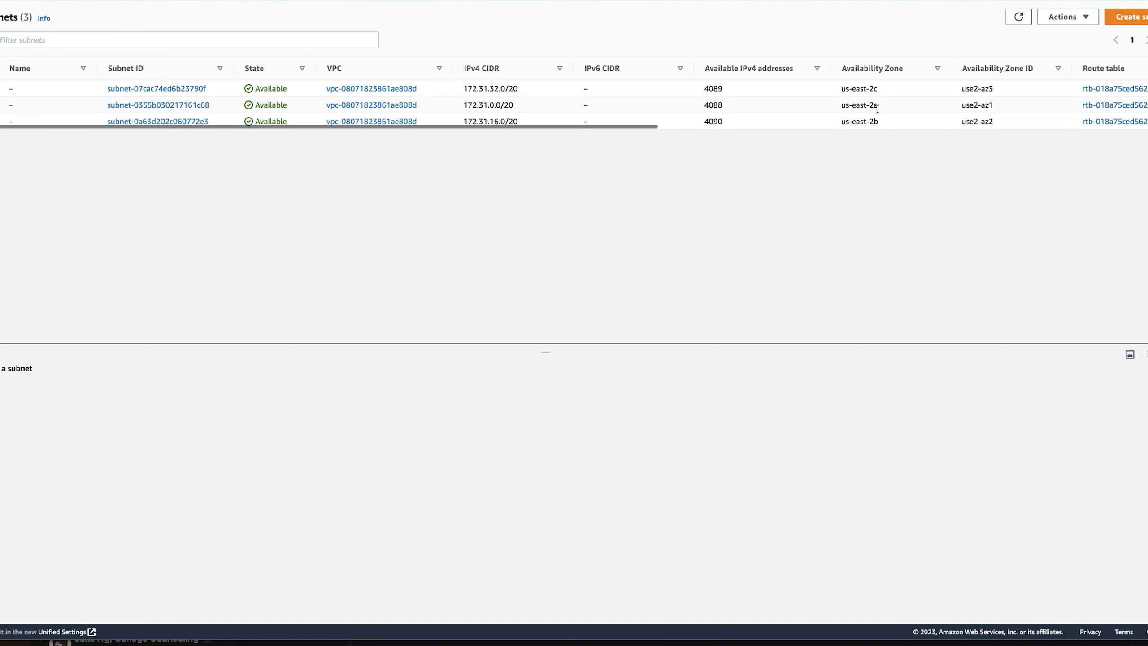
scroll(872, 108, "right", 7)
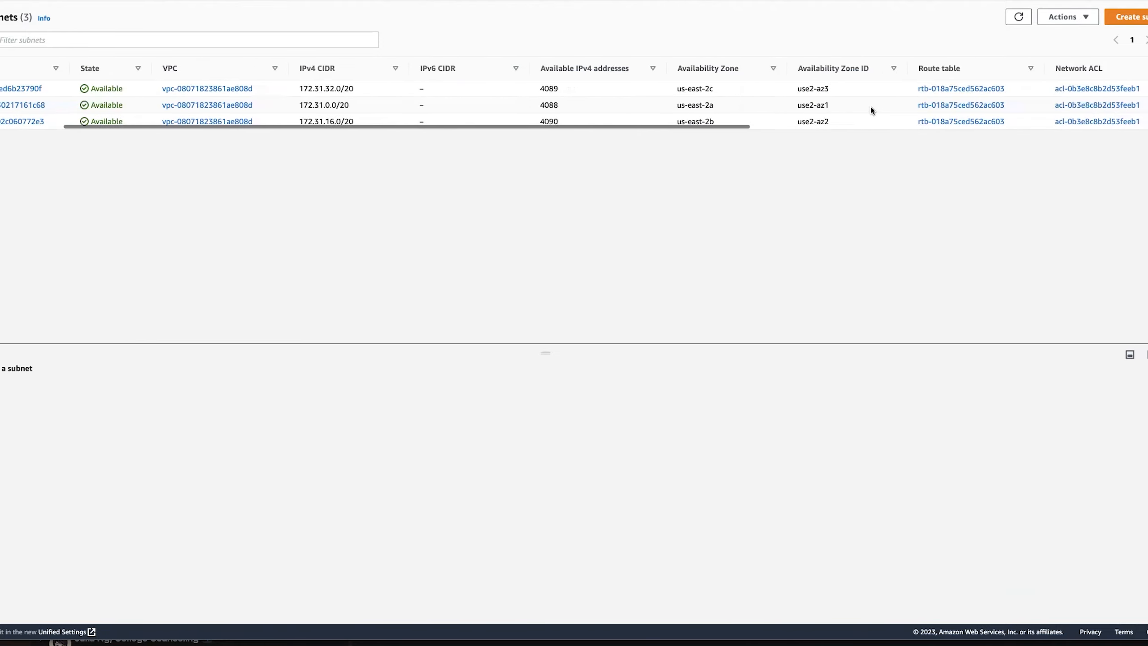
scroll(870, 105, "right", 10)
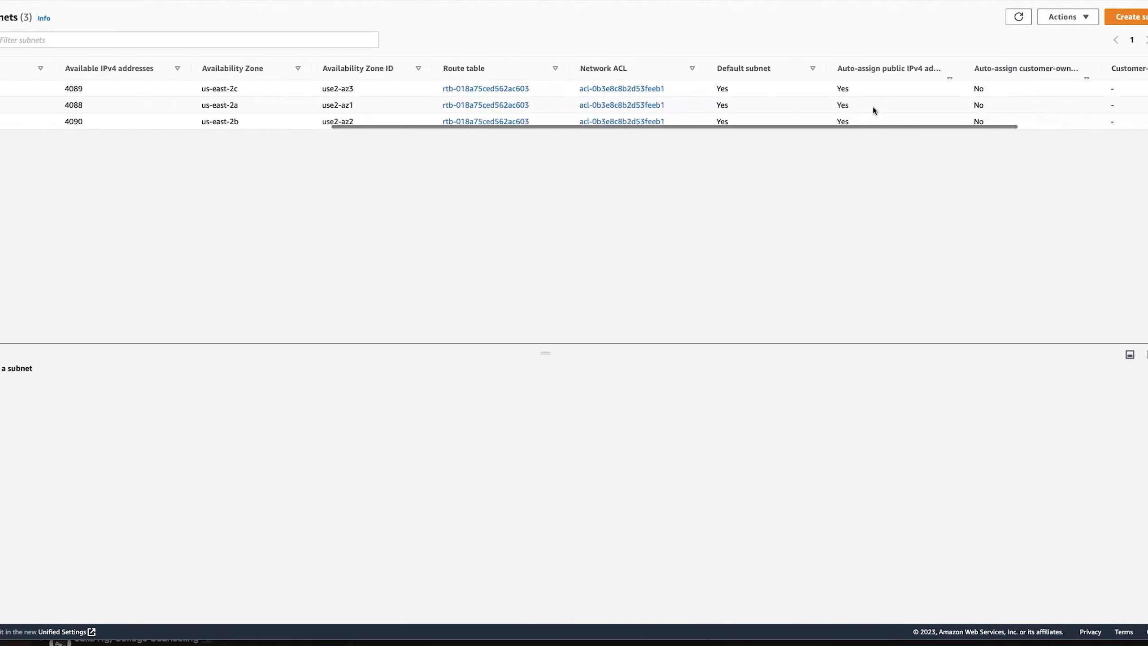
scroll(874, 106, "right", 2)
scroll(874, 107, "left", 15)
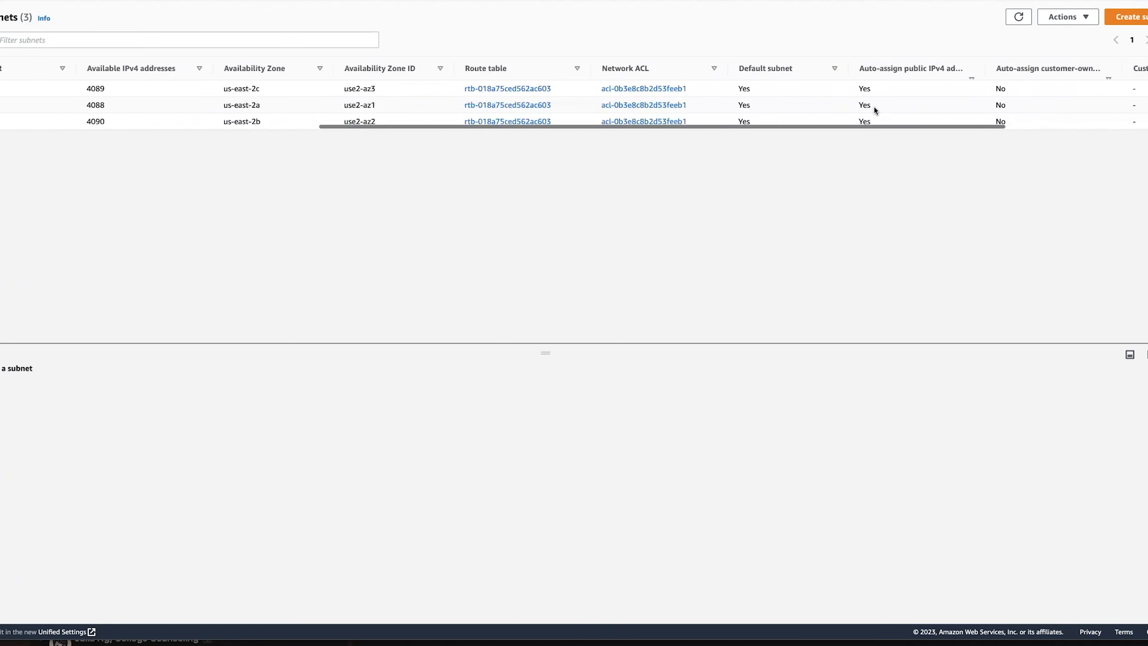
scroll(874, 107, "left", 5)
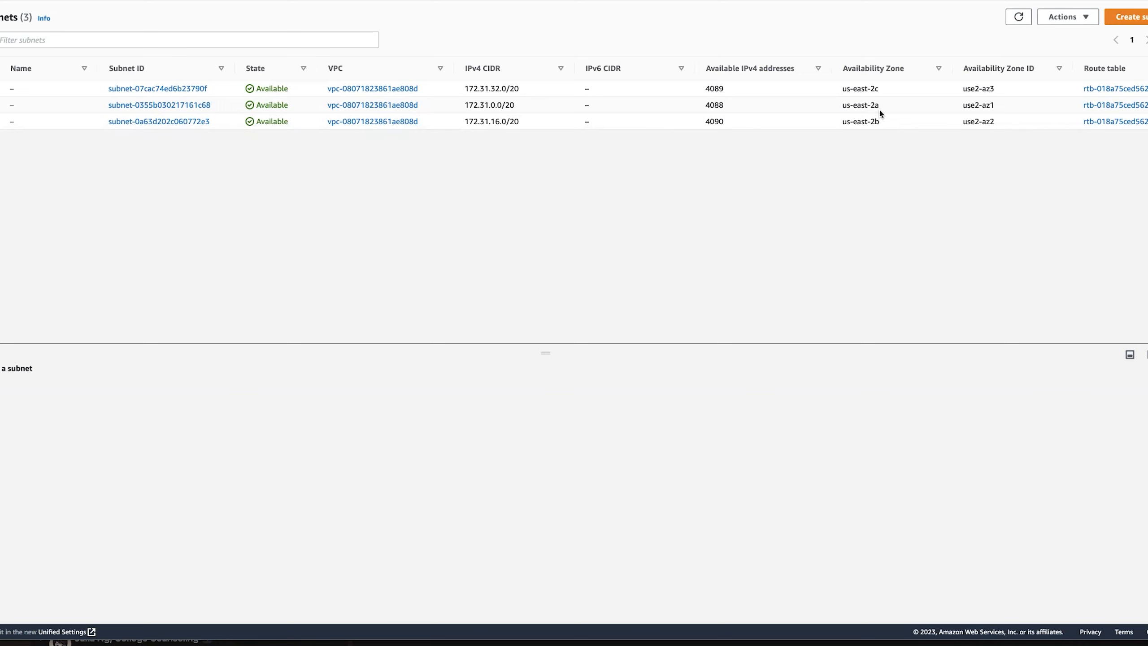
scroll(879, 110, "right", 5)
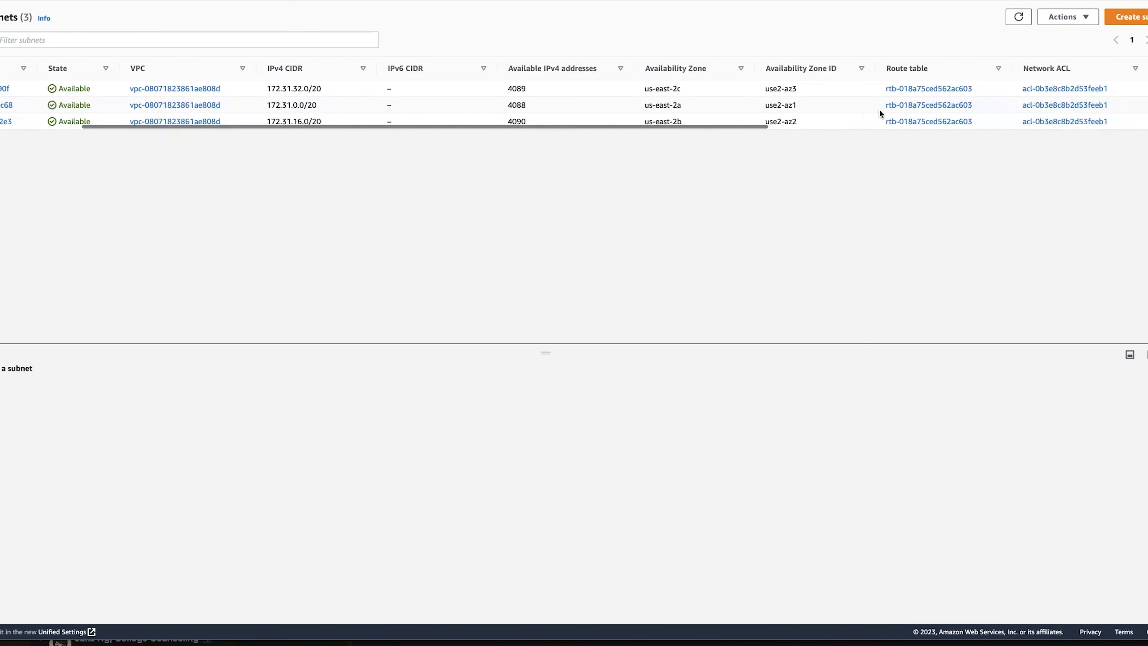
key("ctrl+shift+Tab")
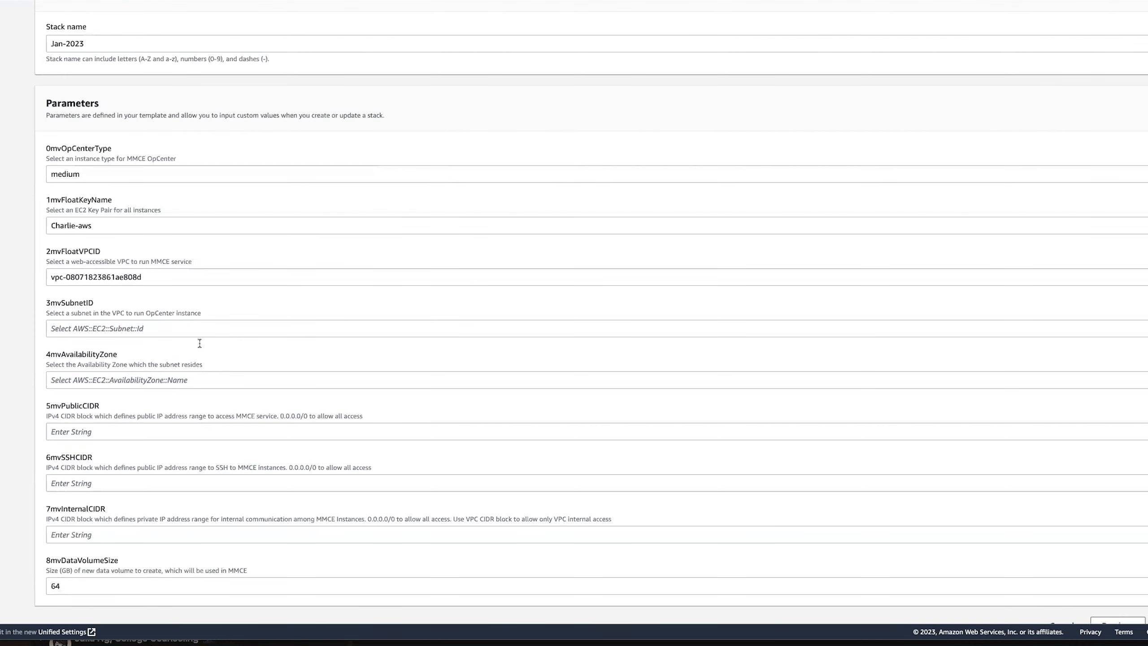
Set the OpCenter subnet to subnet-0355b030217161c68 and the availability zone to us-east-2a.
left_click(114, 331)
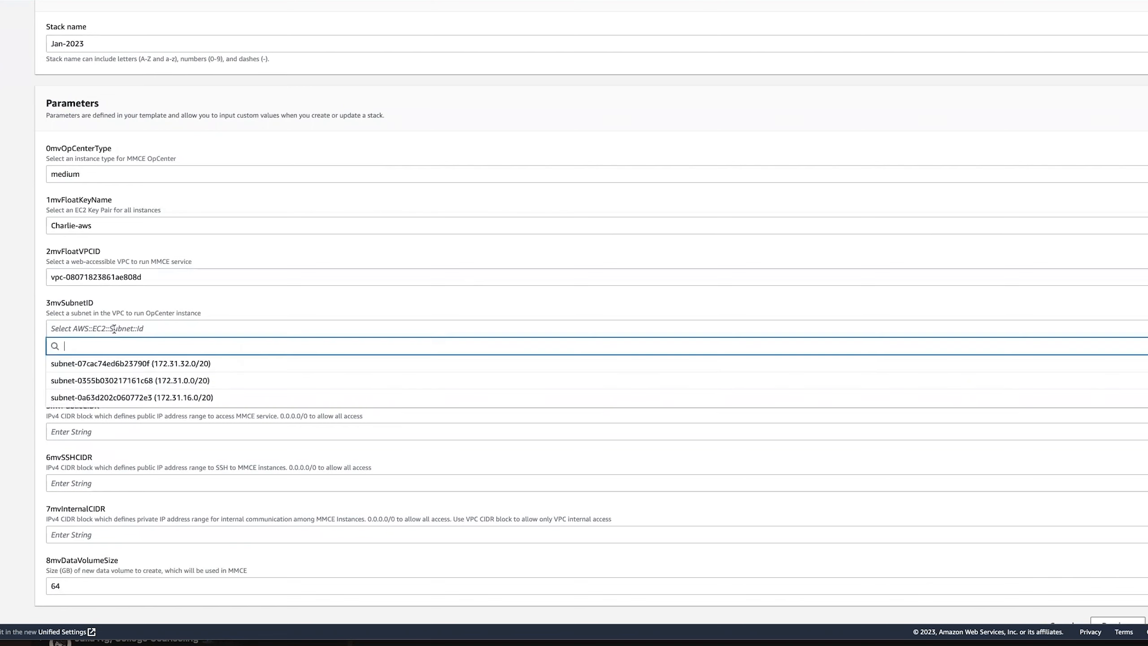
left_click(167, 379)
left_click(80, 380)
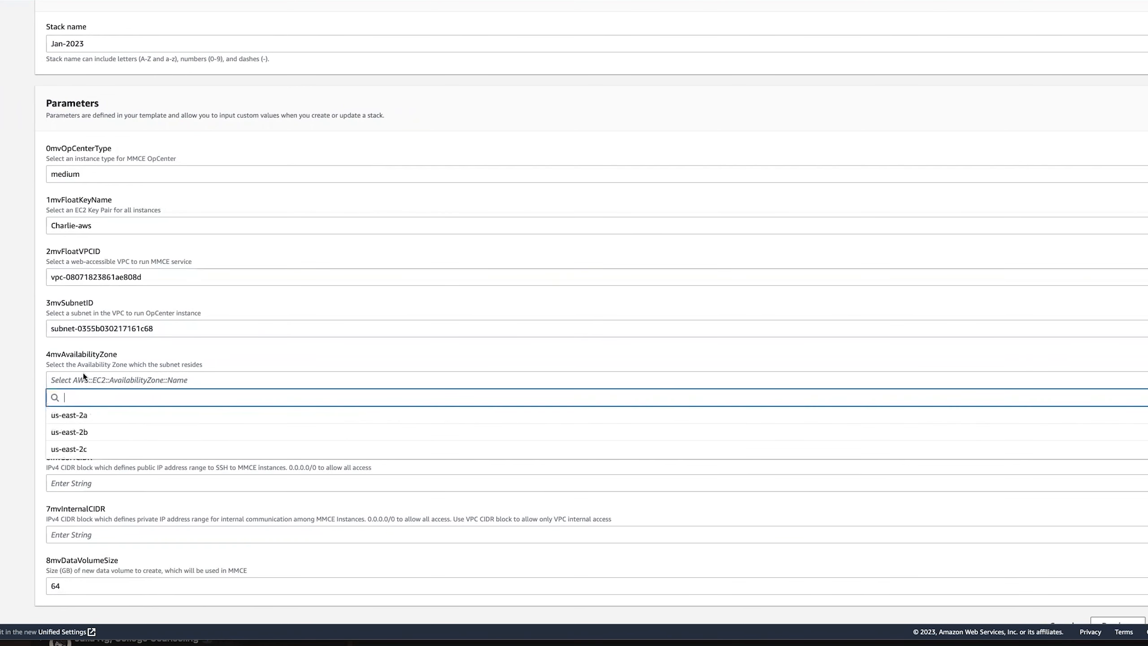
left_click(91, 415)
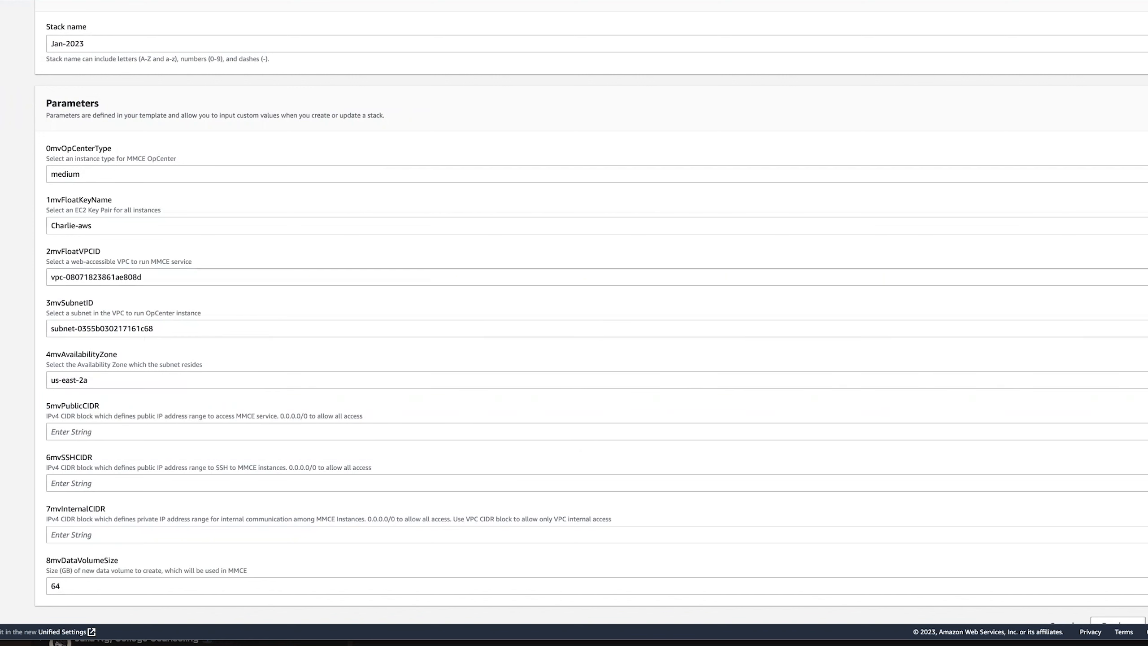
left_click(307, 1)
scroll(233, 108, "left", 3)
scroll(233, 106, "left", 1)
Set the public access, SSH and internal CIDR ranges to 0.0.0.0/0 and continue.
left_click(104, 437)
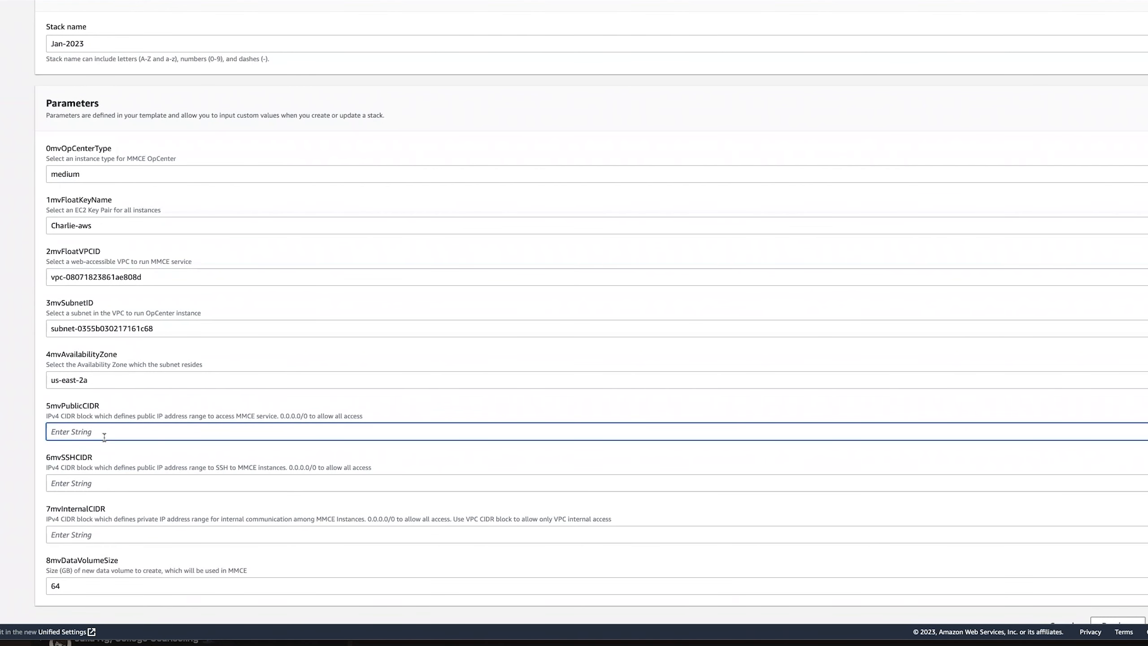
type("0.0.0.0/0")
left_click(112, 485)
type("0.0.0.0")
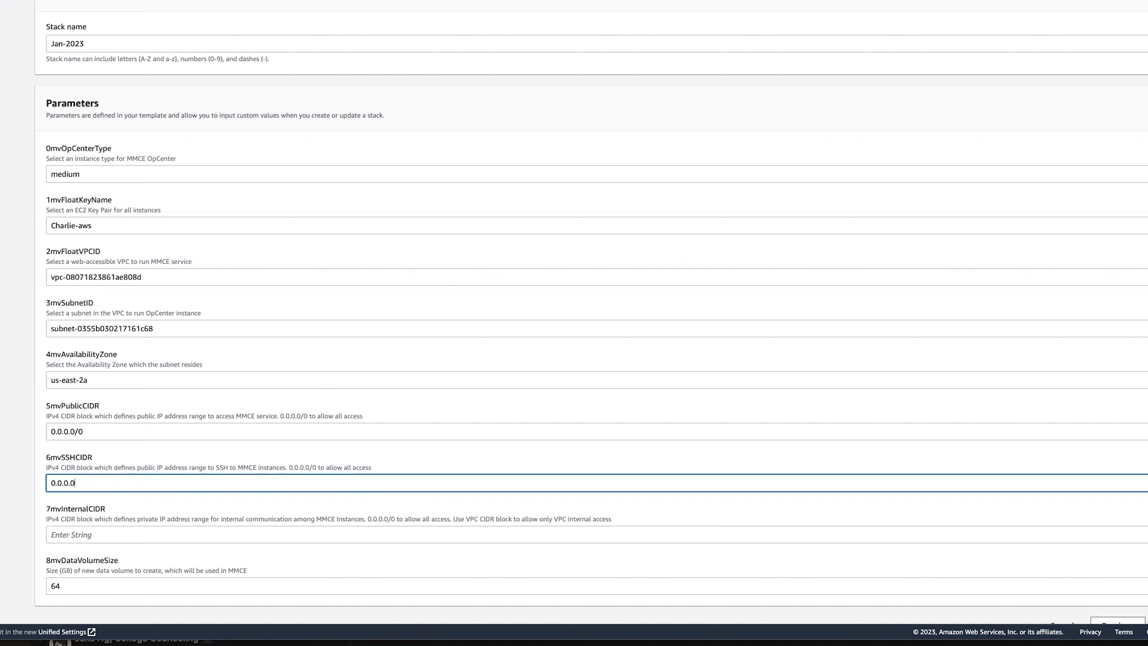
type("/0")
left_click(128, 531)
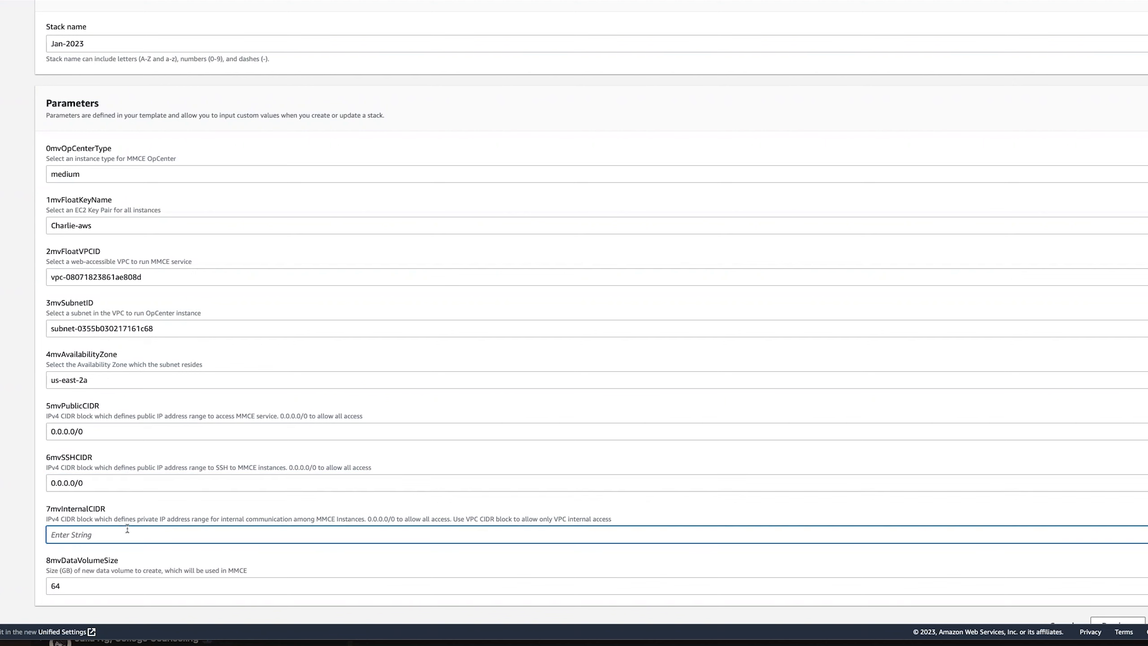
scroll(155, 536, "down", 1)
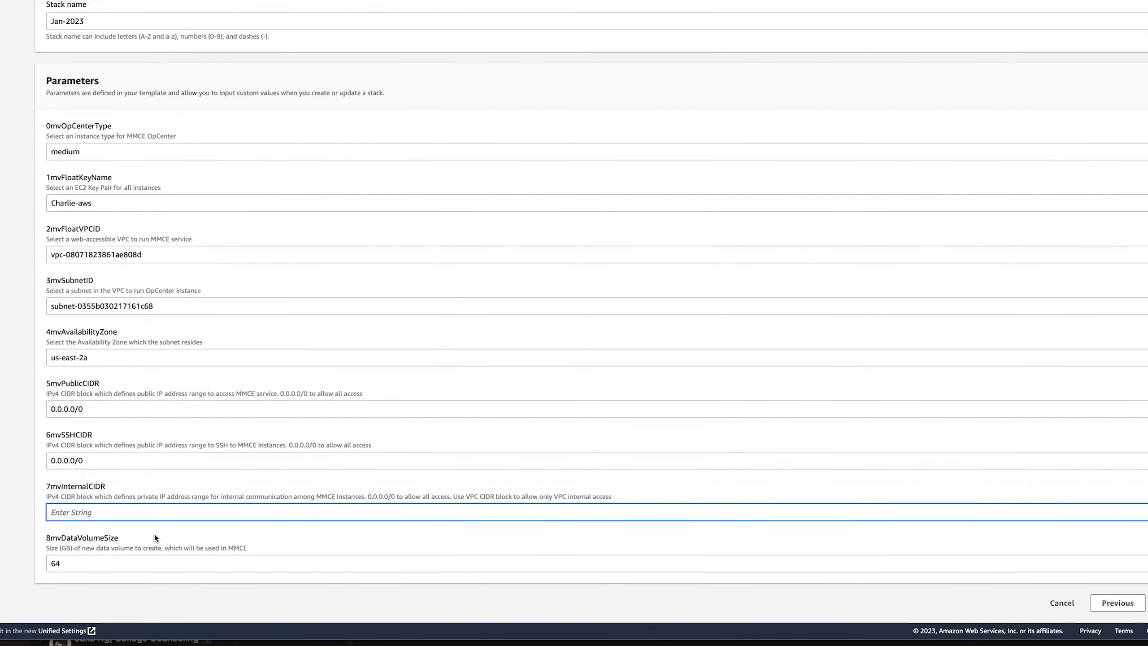
type("0.0.")
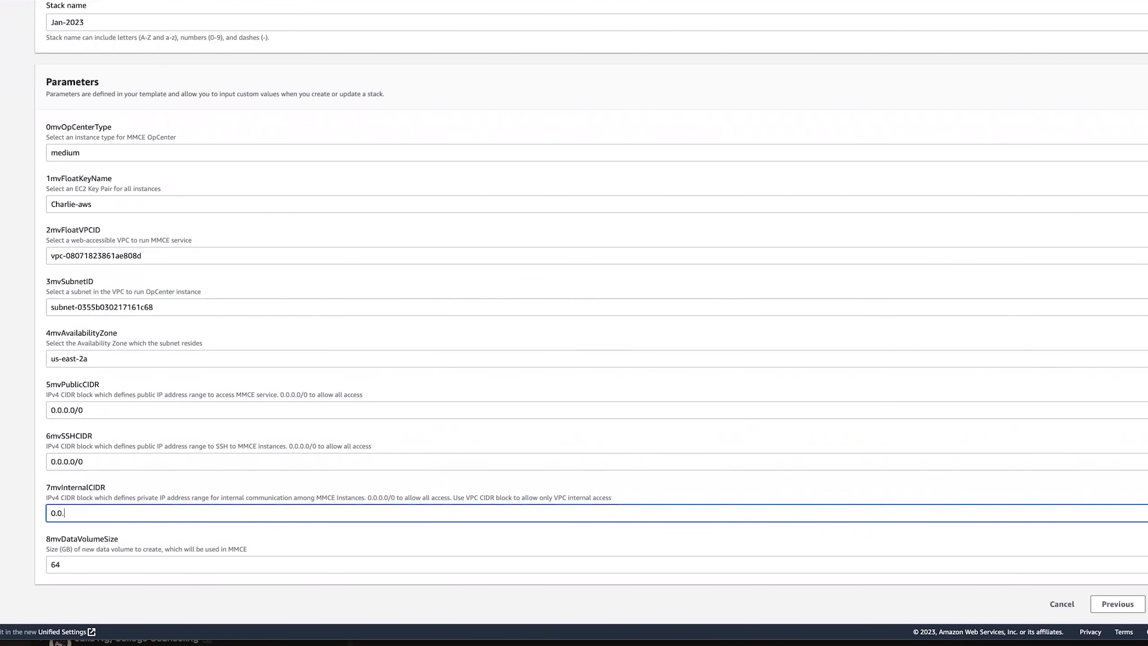
type("0.0/0")
left_click(81, 549)
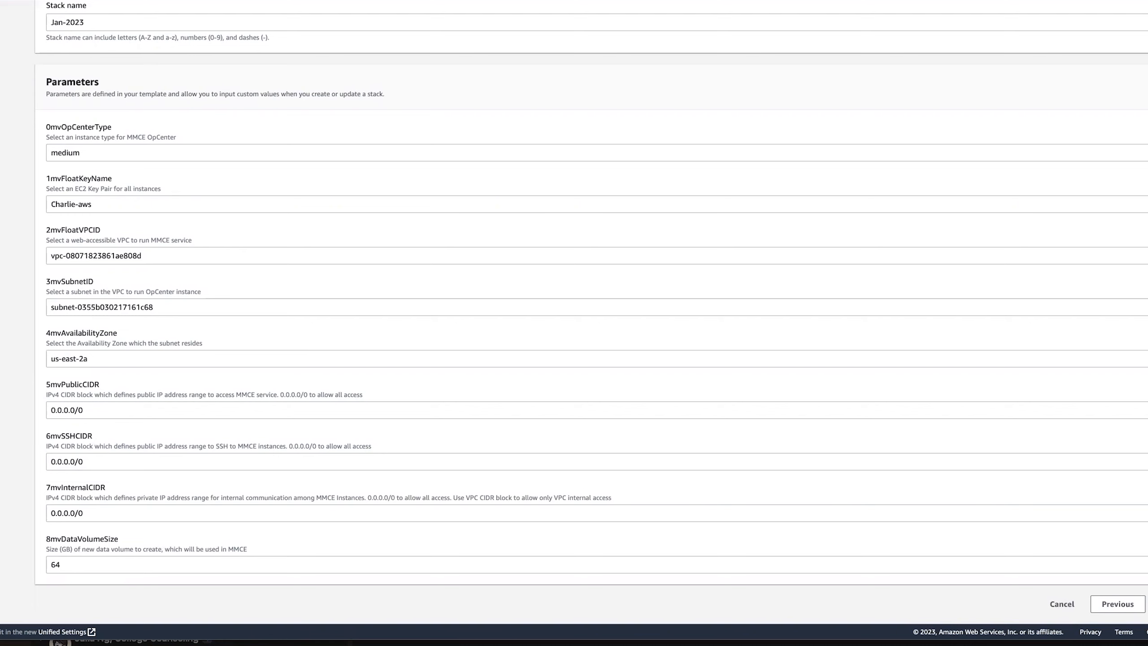
left_click(1147, 604)
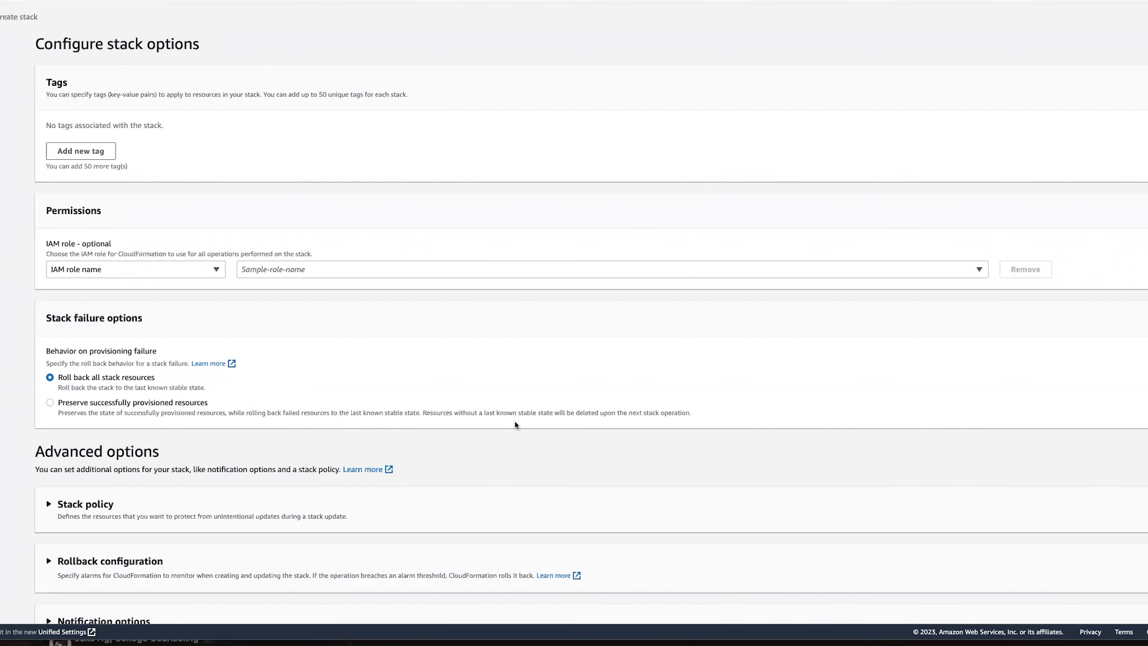
Keep the default stack options, acknowledge IAM resources, and submit the Jan-2023 stack.
scroll(515, 421, "down", 3)
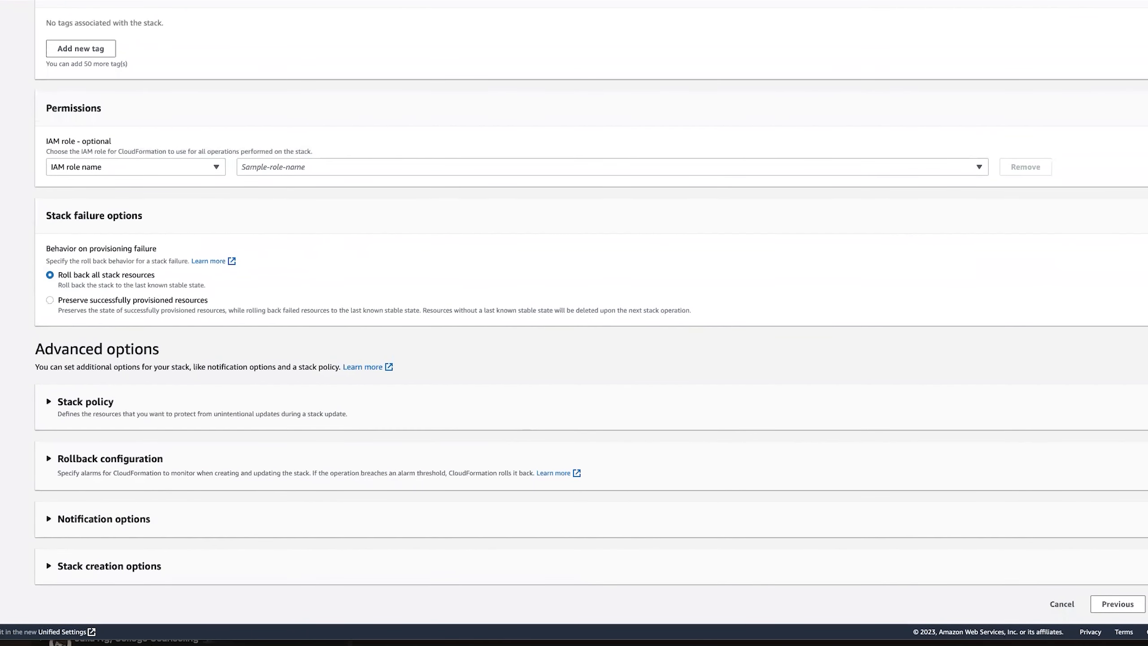
left_click(1147, 604)
scroll(342, 435, "down", 15)
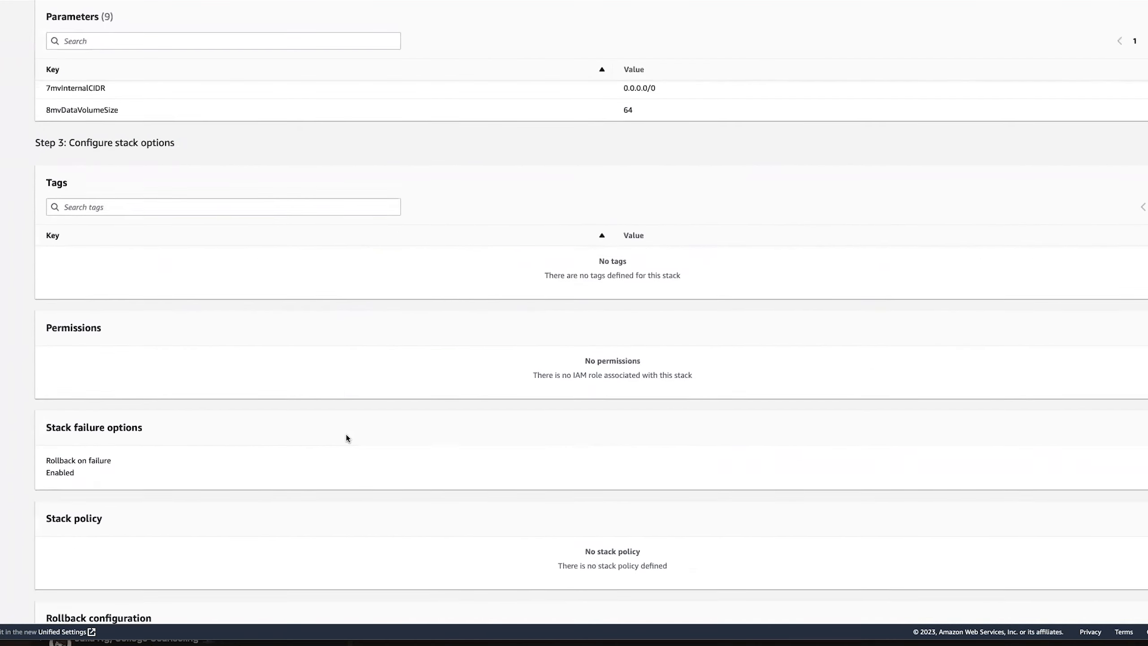
scroll(347, 436, "down", 5)
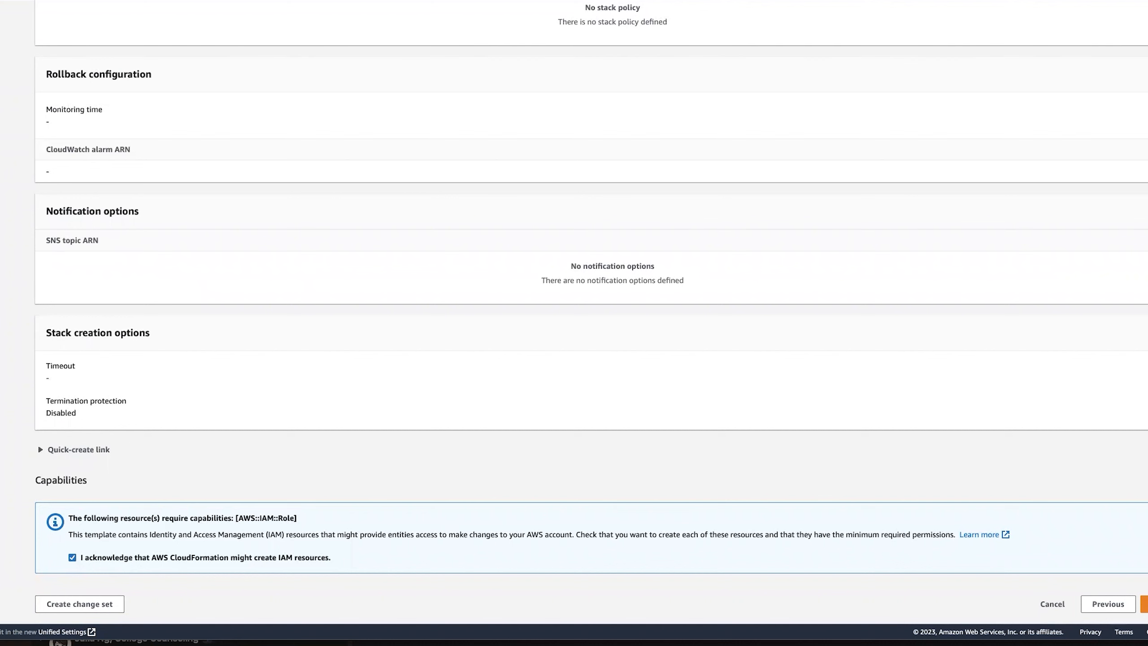
left_click(1145, 604)
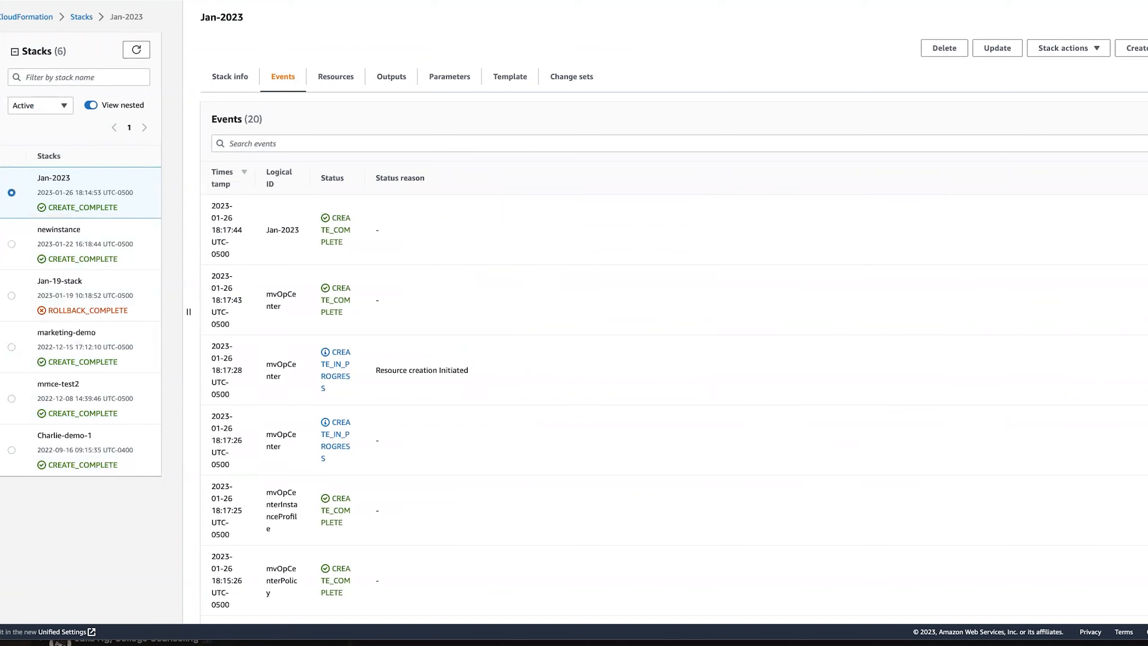
Go to the EC2 dashboard and list the running instances in US East (Ohio).
left_click(31, 2)
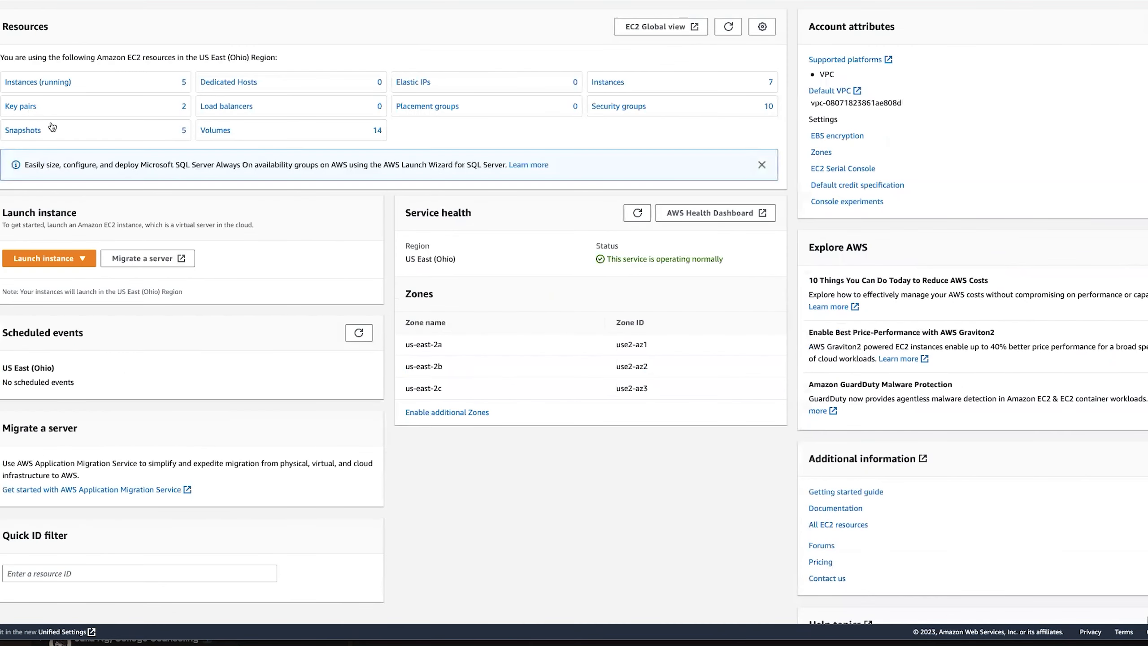
left_click(20, 84)
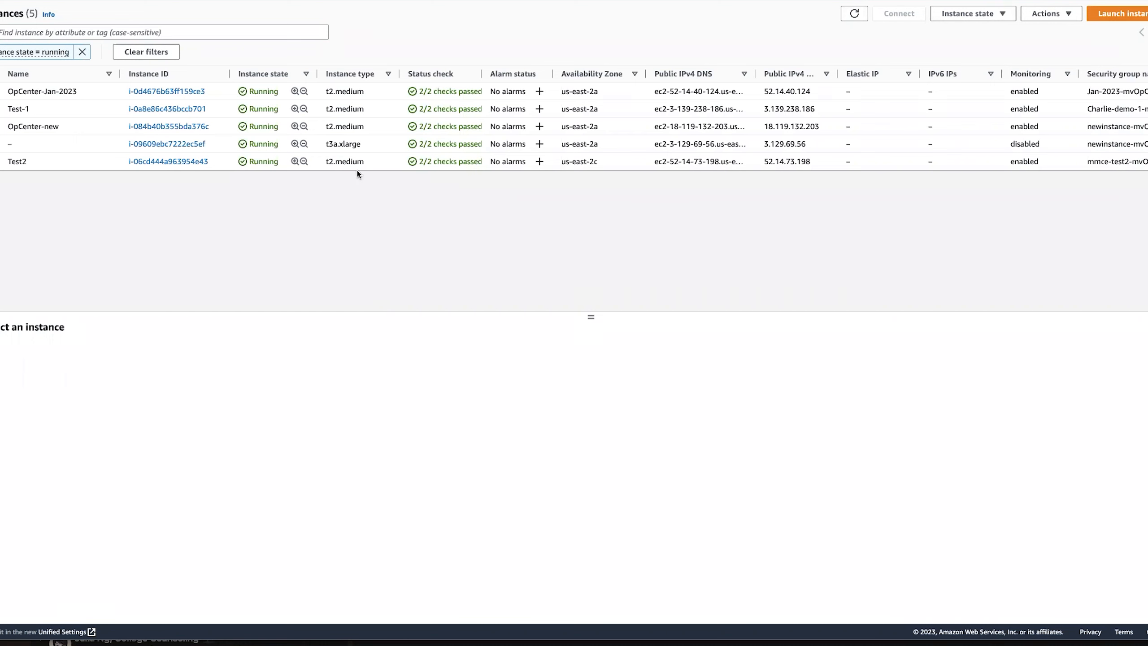
Open OpCenter-Jan-2023's public IPv4 address in Safari and bypass the certificate warning.
left_click(172, 92)
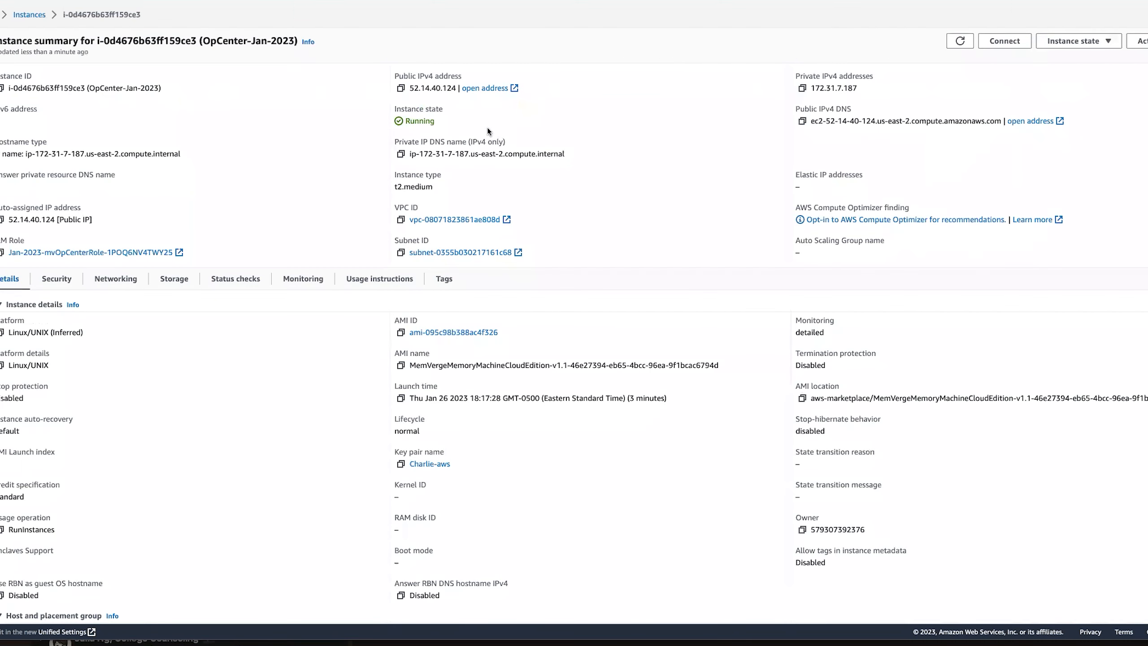
left_click(482, 90)
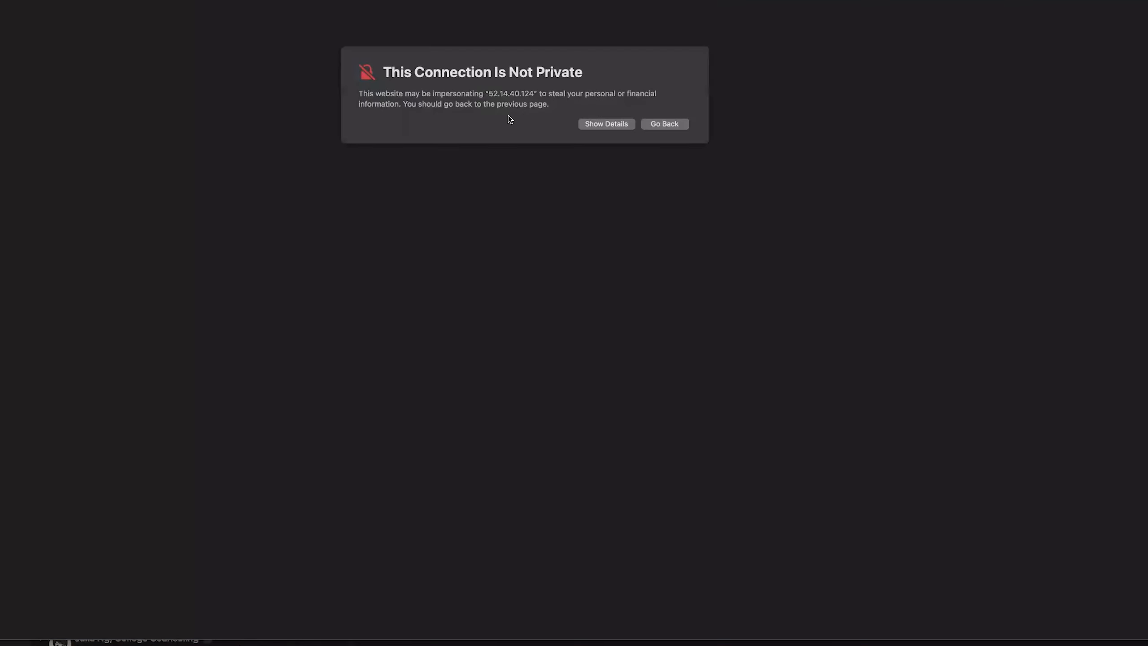
left_click(597, 123)
left_click(379, 200)
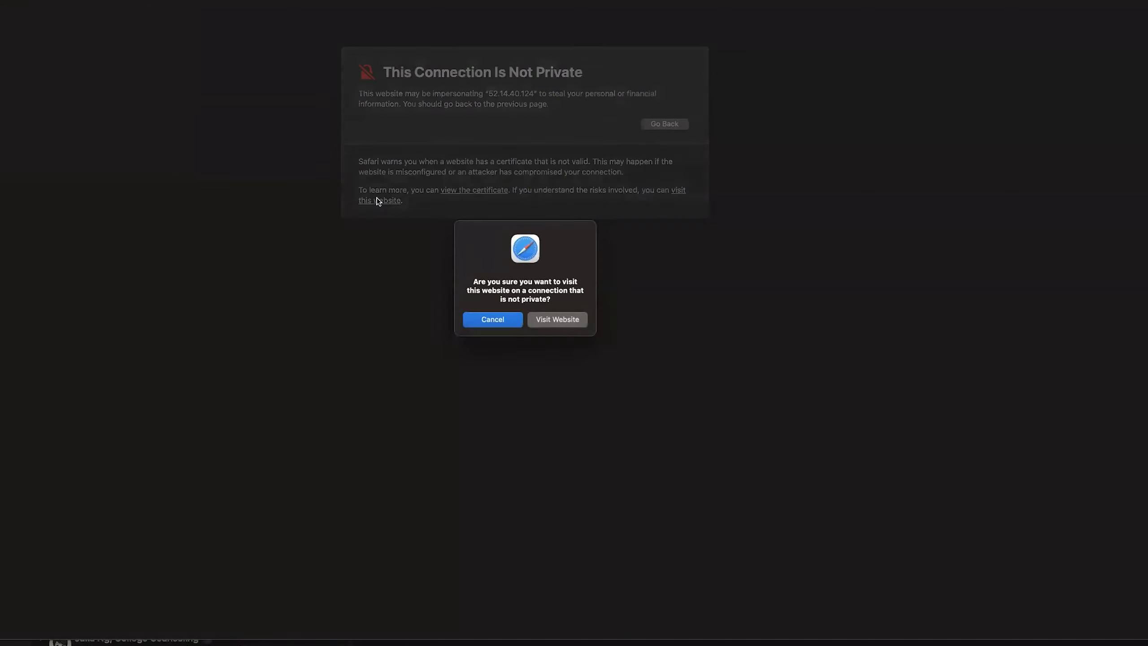
left_click(543, 319)
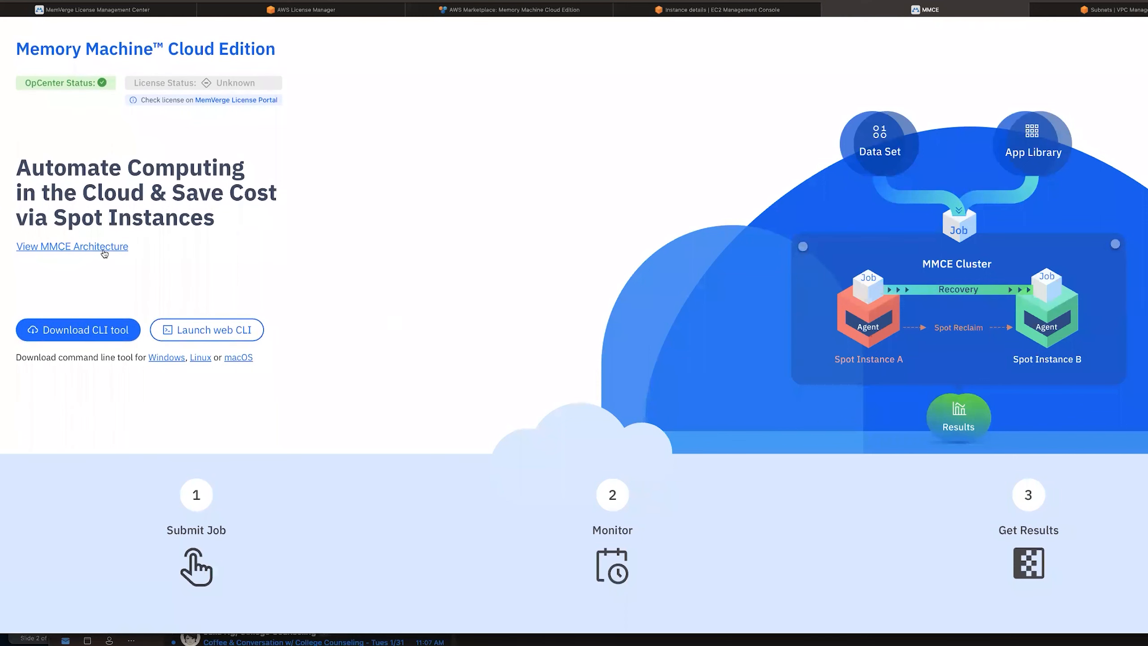
left_click(83, 248)
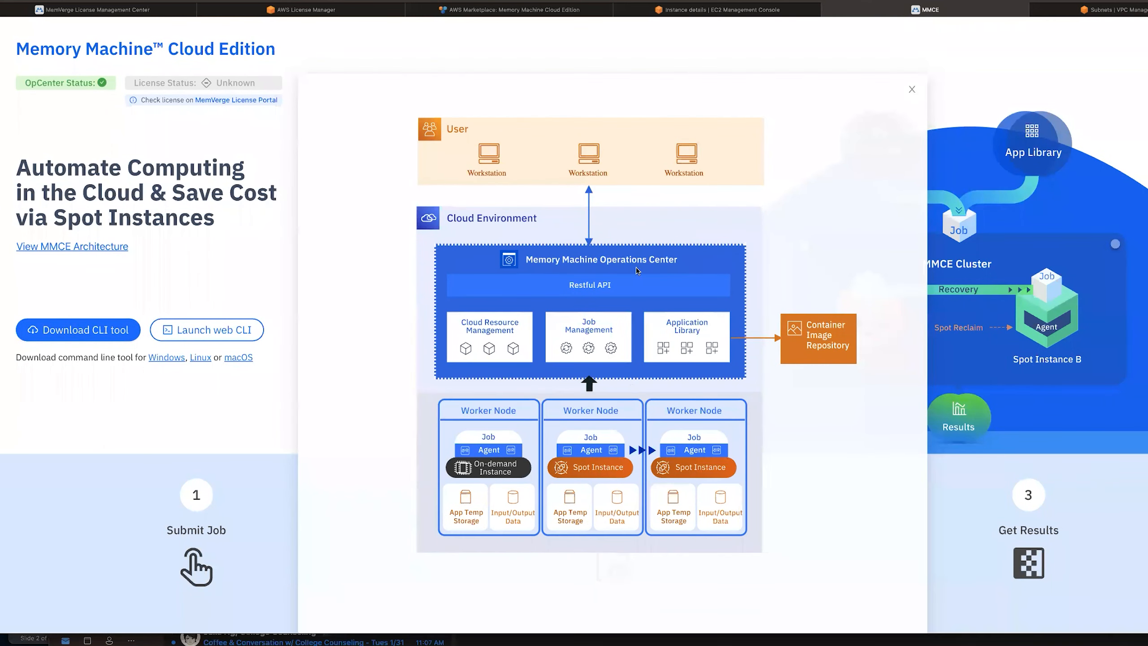
left_click(912, 91)
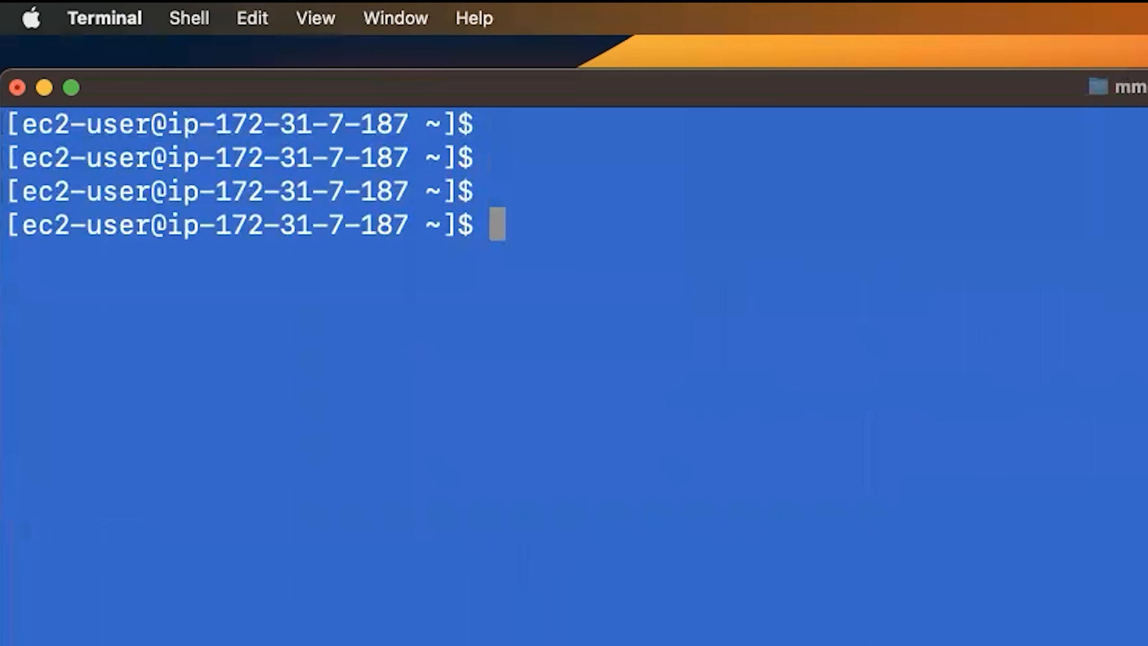
Log in to OpCenter at 52.14.40.124 with float login using the admin credentials.
type("float login -u admin -p memverge -a 52.14.40.124")
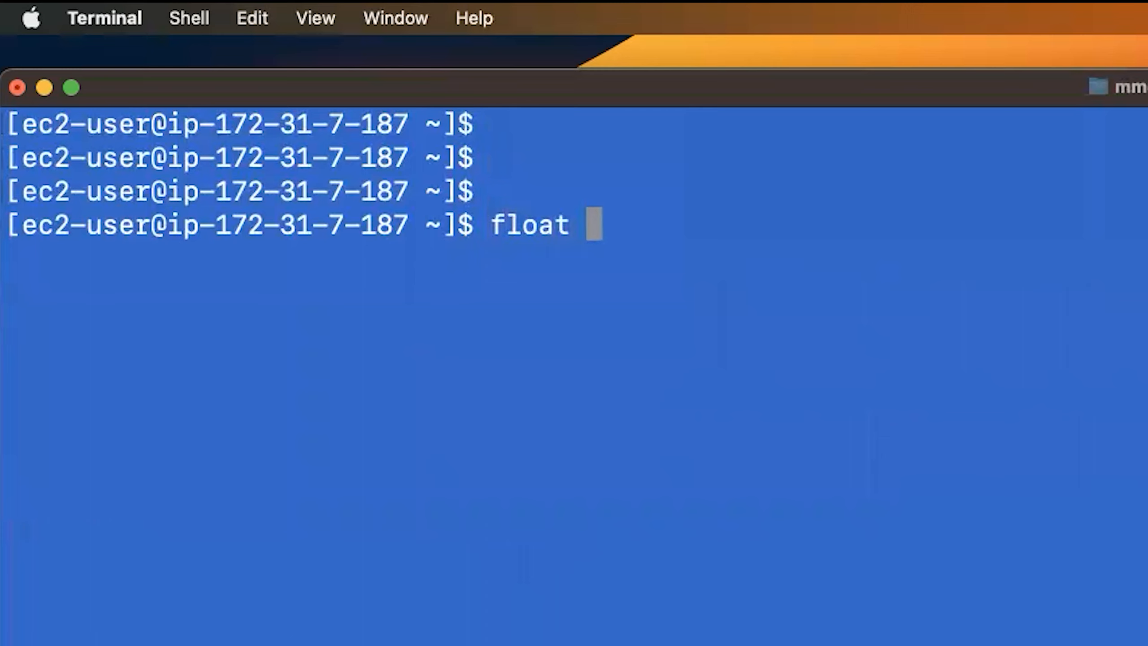
key("Return")
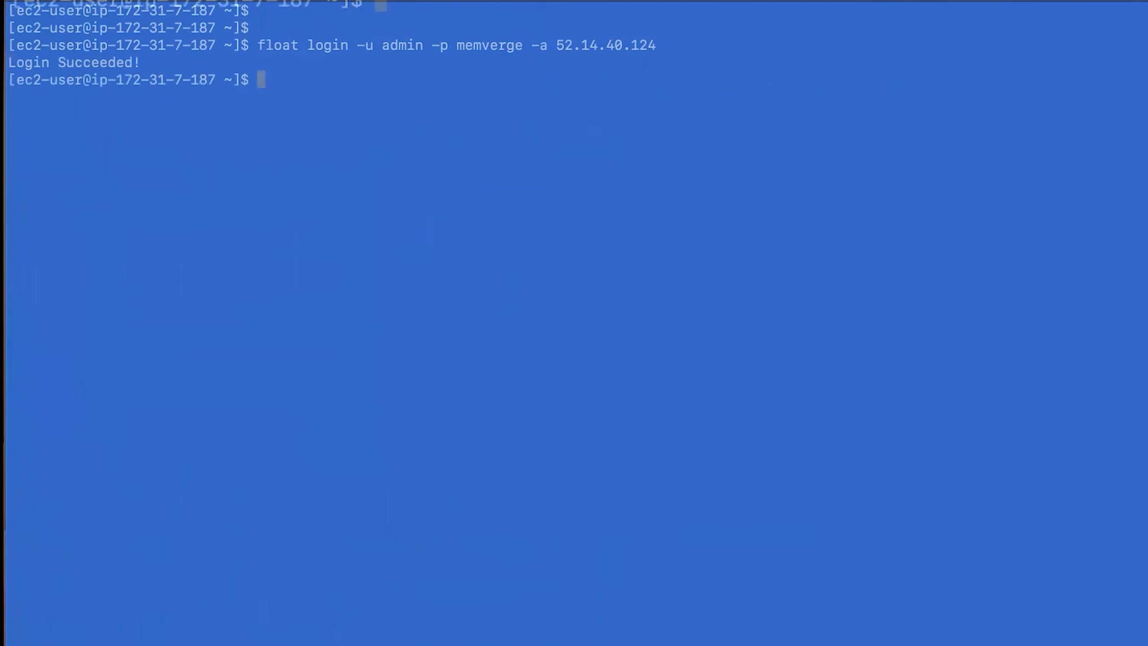
key("Return")
key("Return")
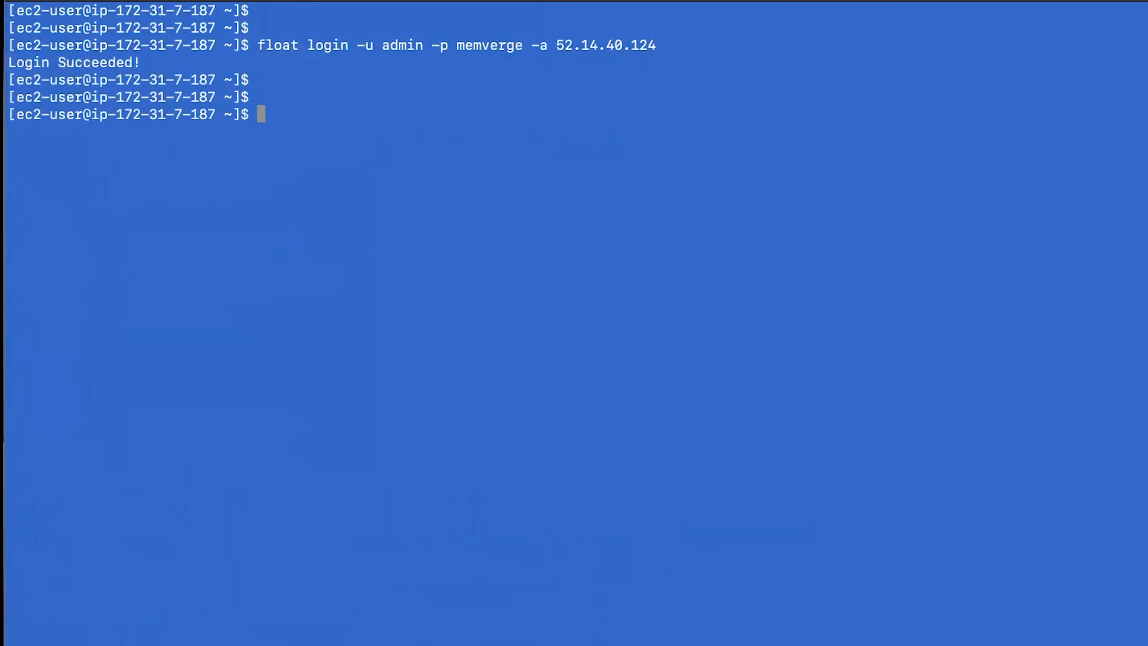
Run float version, confirming float and OpCenter are both at v1.1.0-43f8335.
type("flo")
key("BackSpace")
type("oat version")
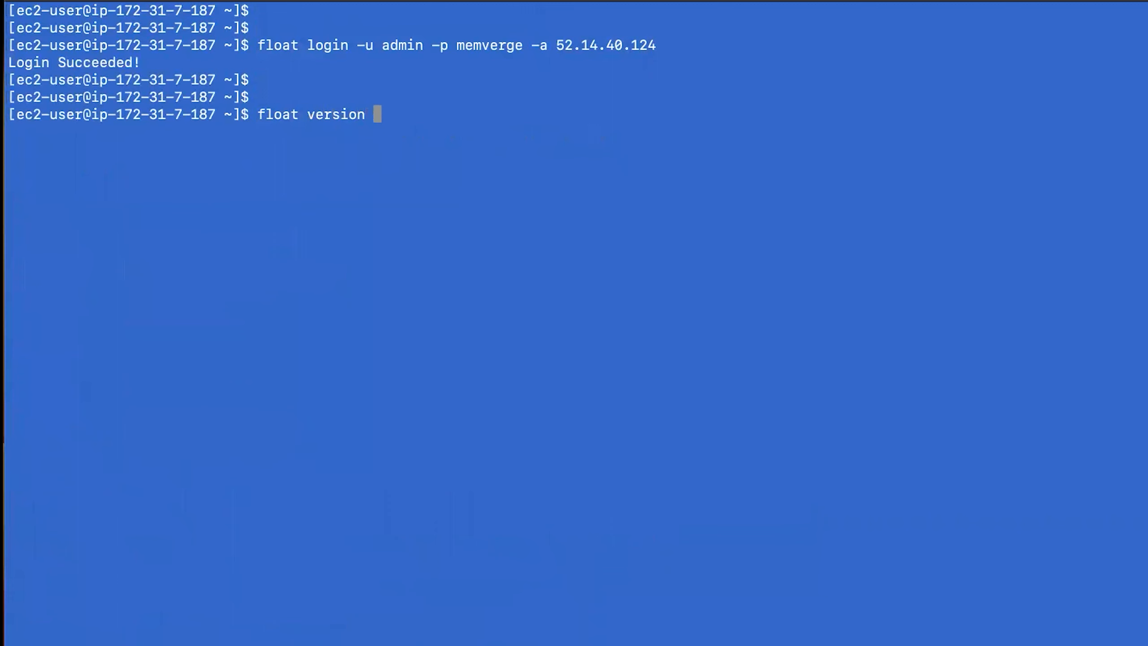
key("Return")
key("Return")
key("Return")
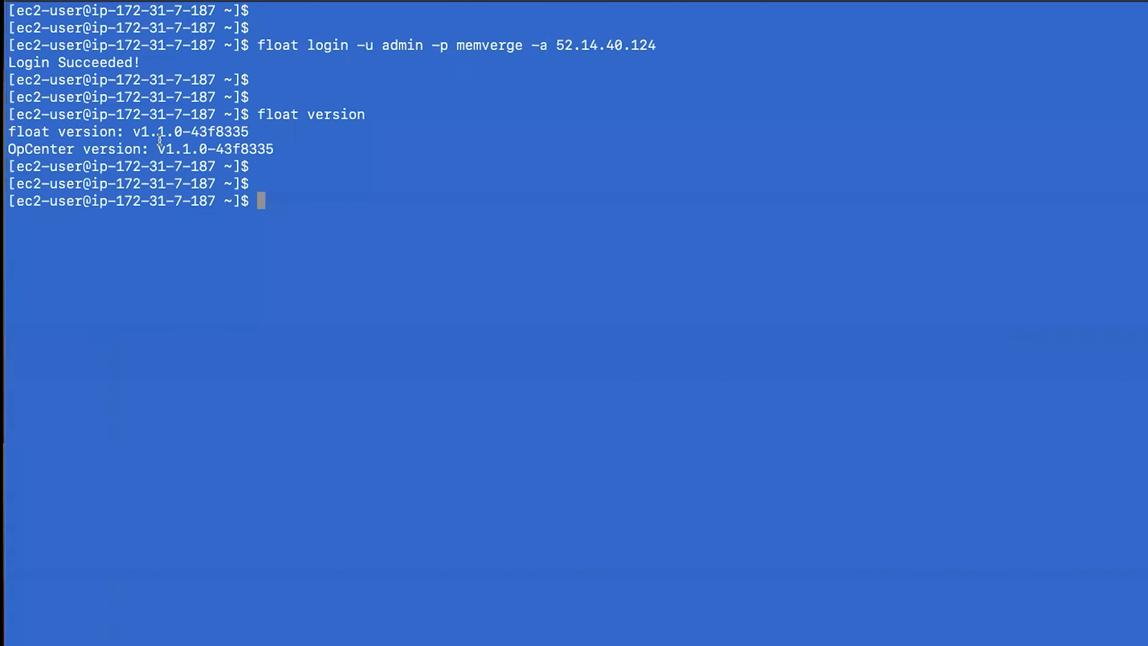
type("float releaes ls")
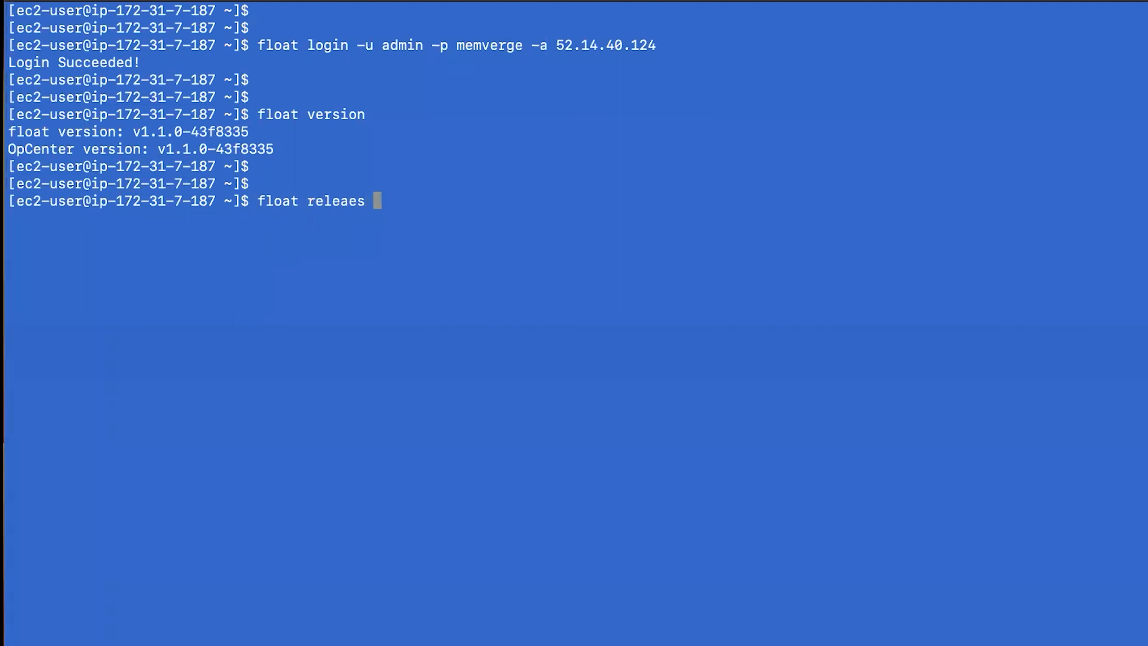
List the available float releases, correcting the misspelled 'releaes' command.
key("Return")
key("Up")
key("BackSpace")
key("BackSpace")
key("BackSpace")
key("BackSpace")
key("BackSpace")
key("BackSpace")
key("BackSpace")
type("ease ls")
key("Return")
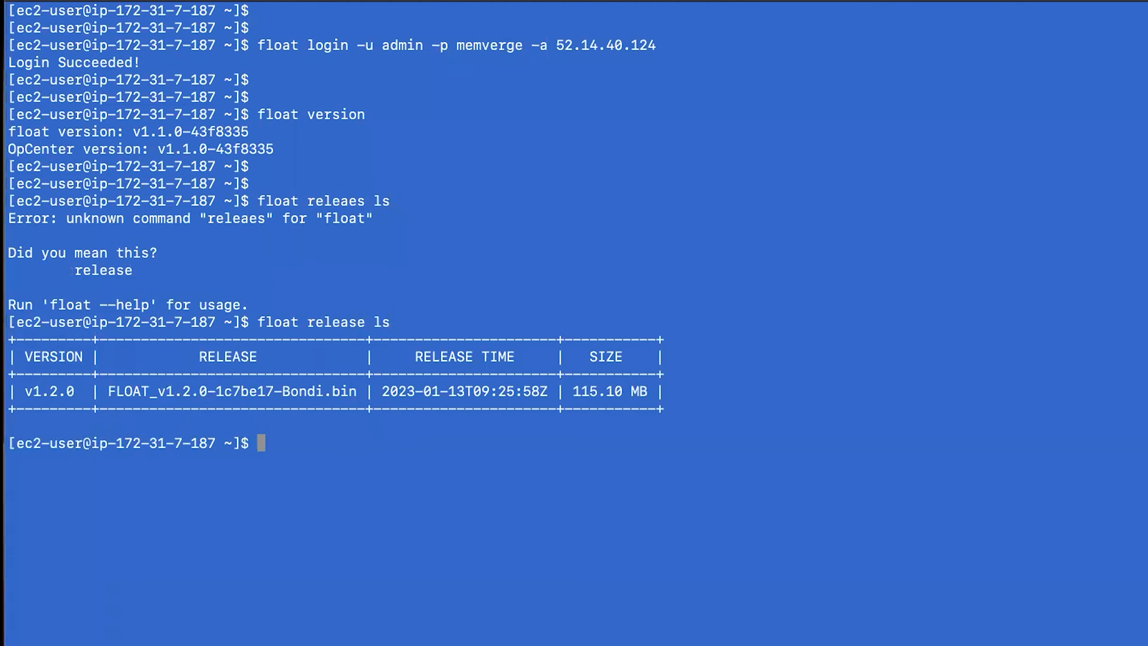
key("Return")
key("Return")
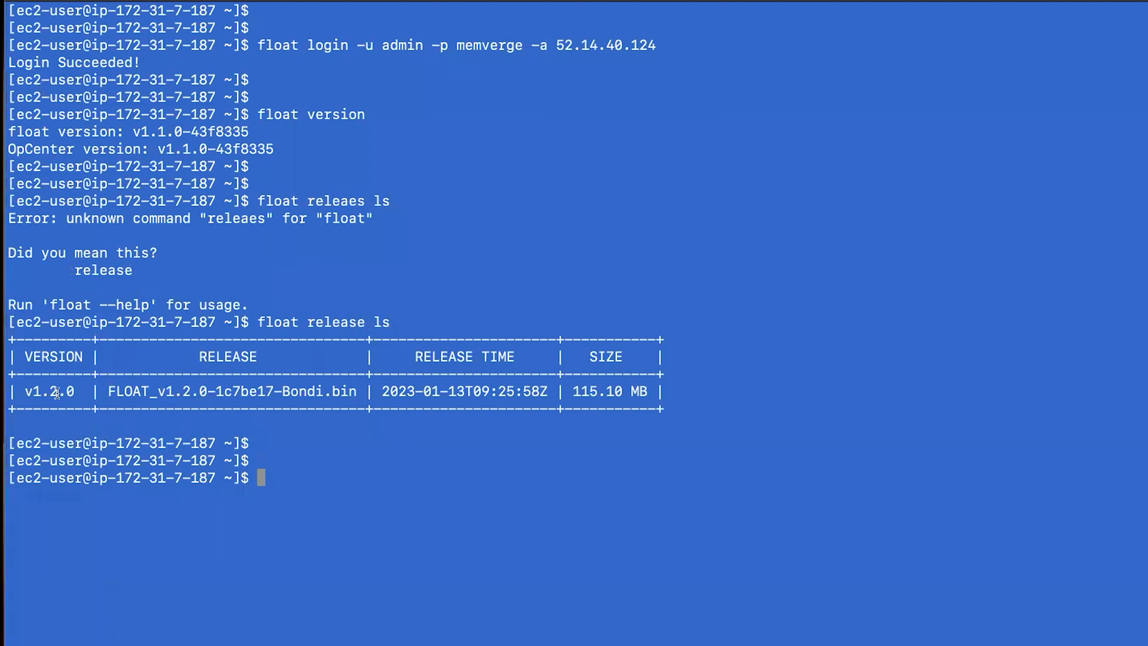
Run float release upgrade to FLOAT_v1.2.0-1c7be17-Bondi.bin and confirm with 'yes'.
key("Up")
key("BackSpace")
key("BackSpace")
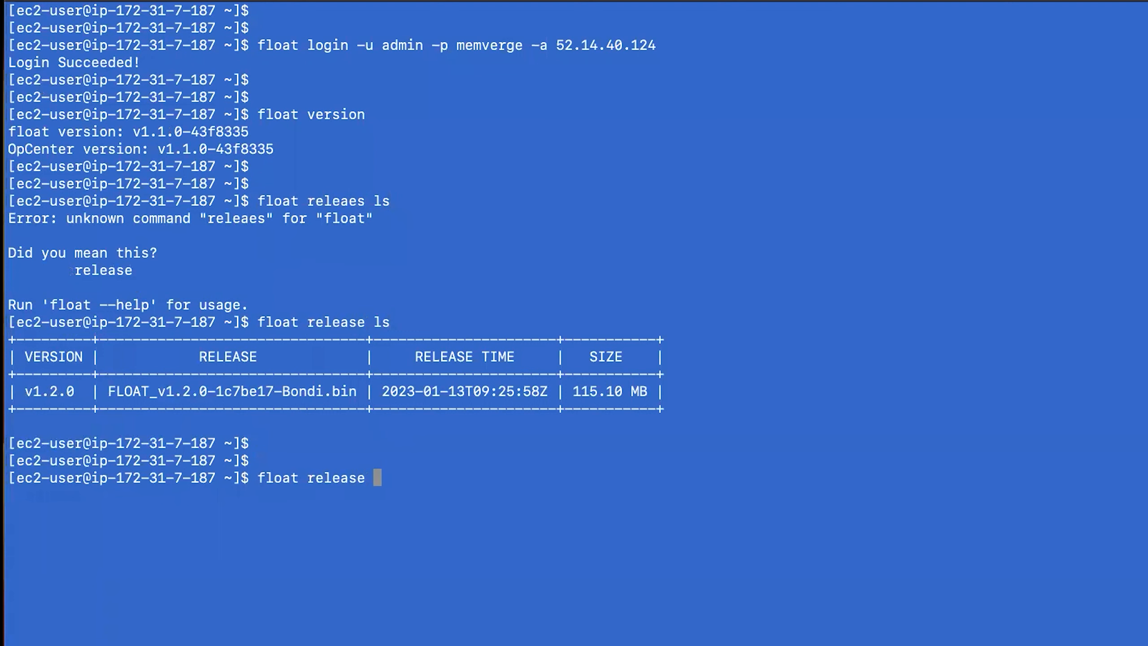
type("upgrade")
key("Return")
type("yes")
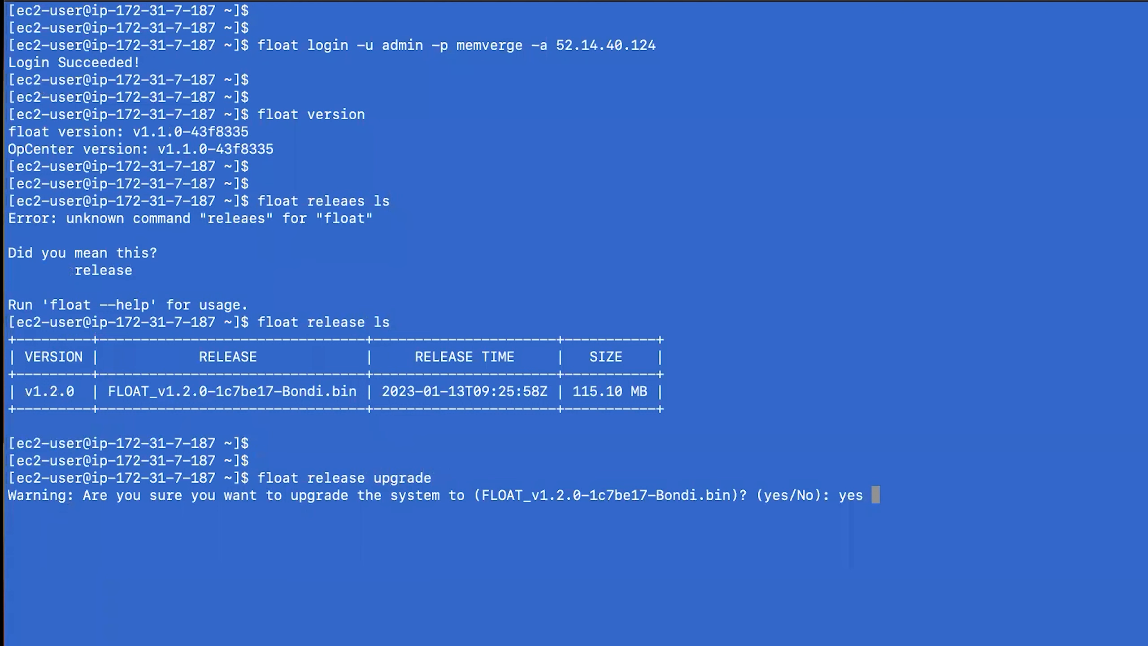
key("Return")
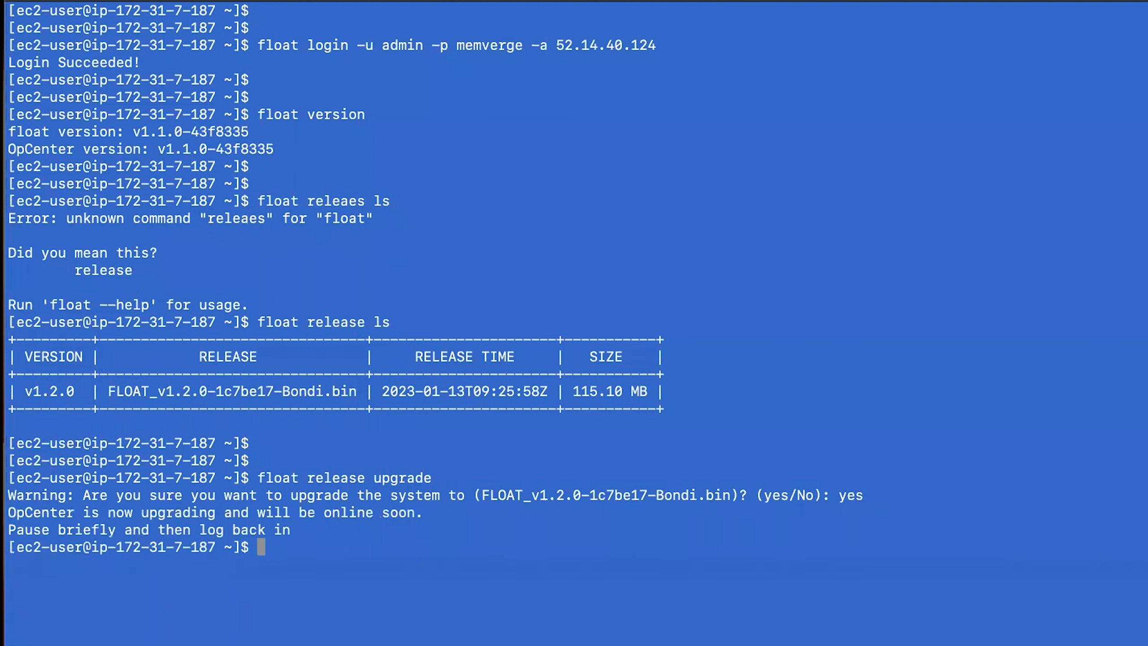
key("Return")
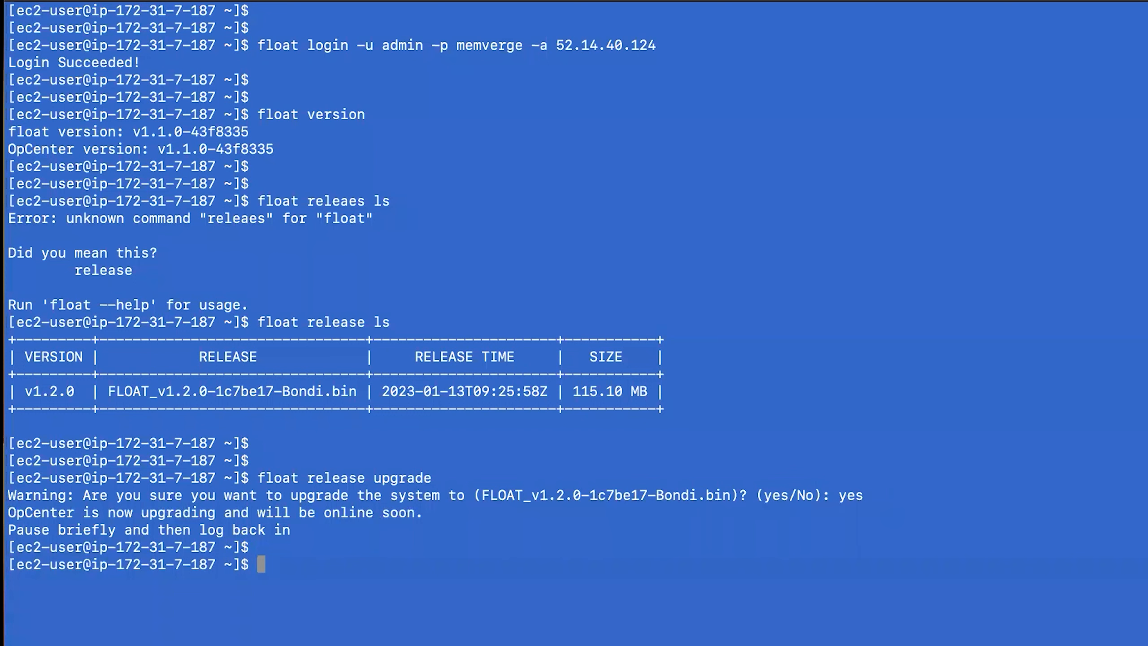
Log back in and confirm float and OpCenter both report v1.2.0-1c7be17-Bondi.
key("Up")
key("Up")
key("Up")
key("Up")
key("Up")
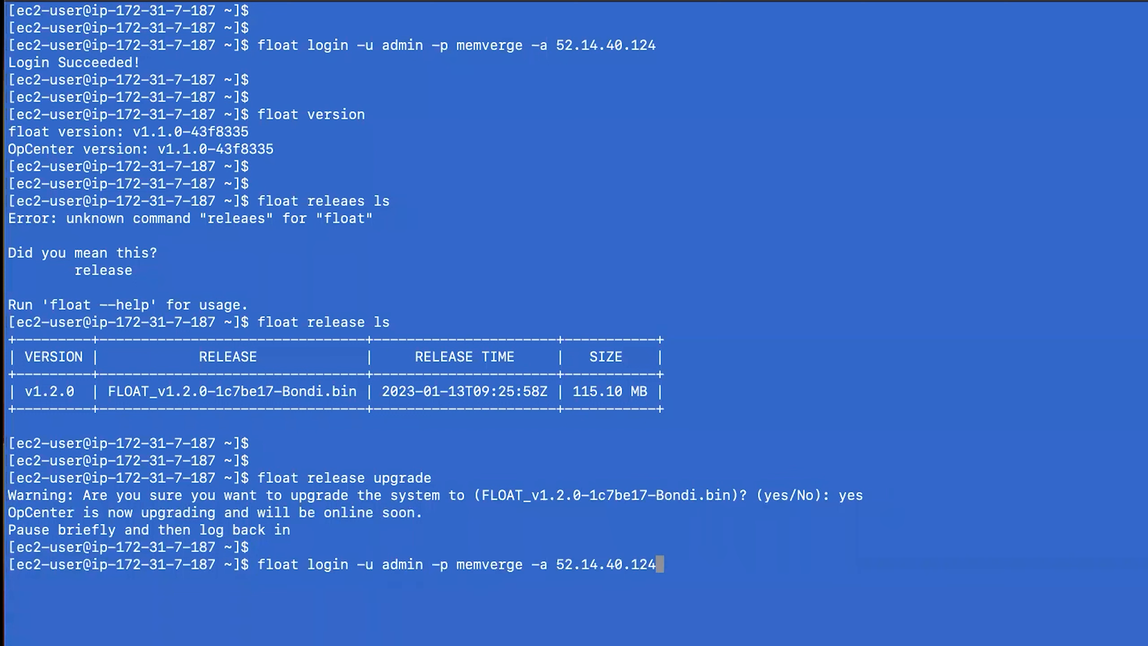
key("Return")
key("Return")
key("Return")
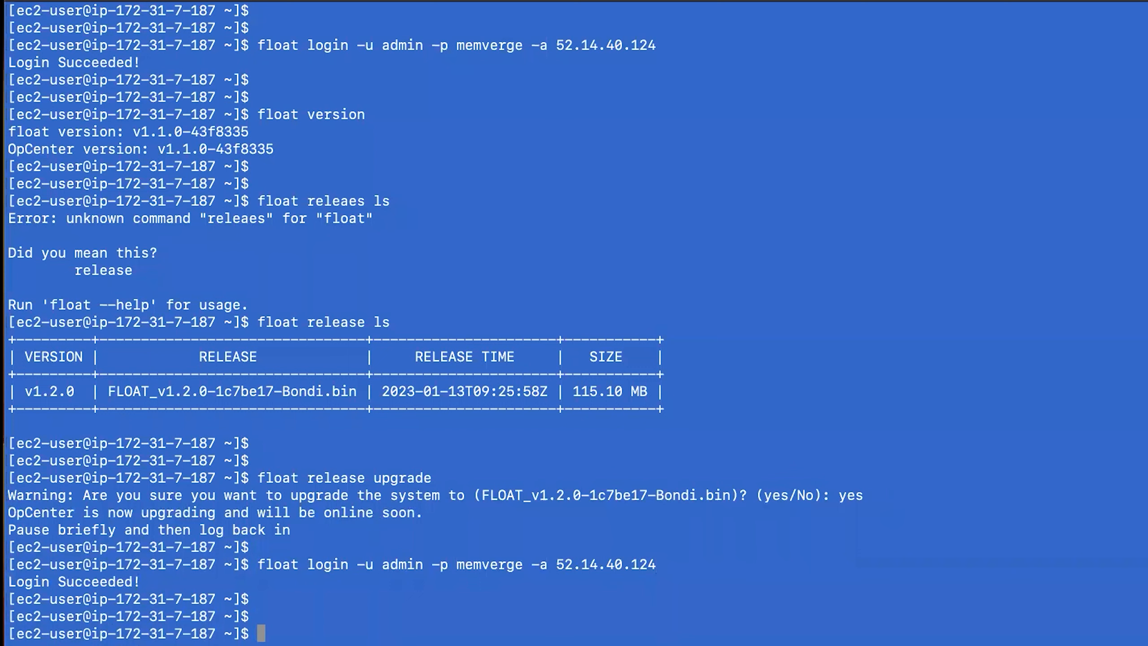
key("Up")
key("Up")
key("Up")
key("Up")
key("Up")
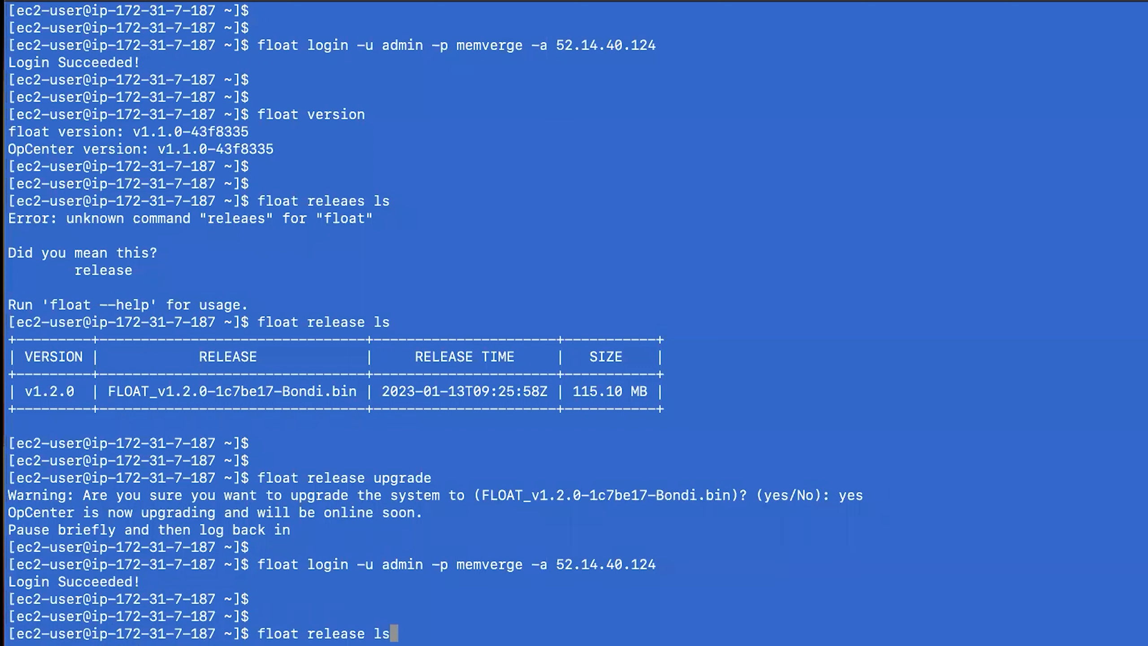
key("Return")
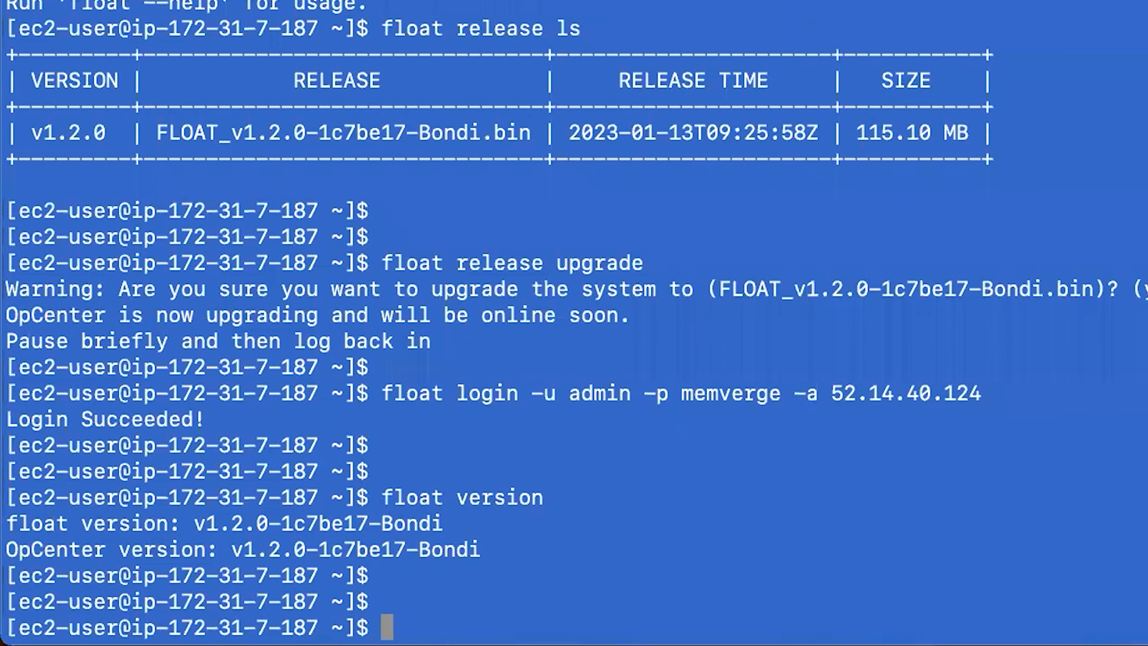
Rerun the login command found via Ctrl+R history search, then type clear.
key("ctrl+r")
type("login")
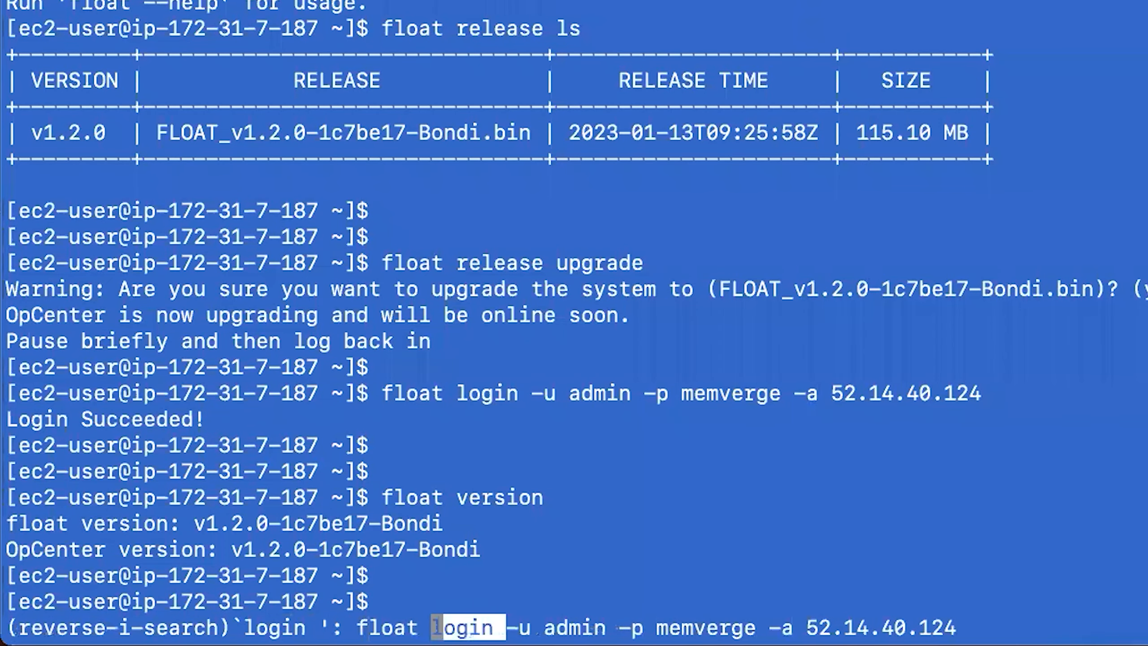
key("Return")
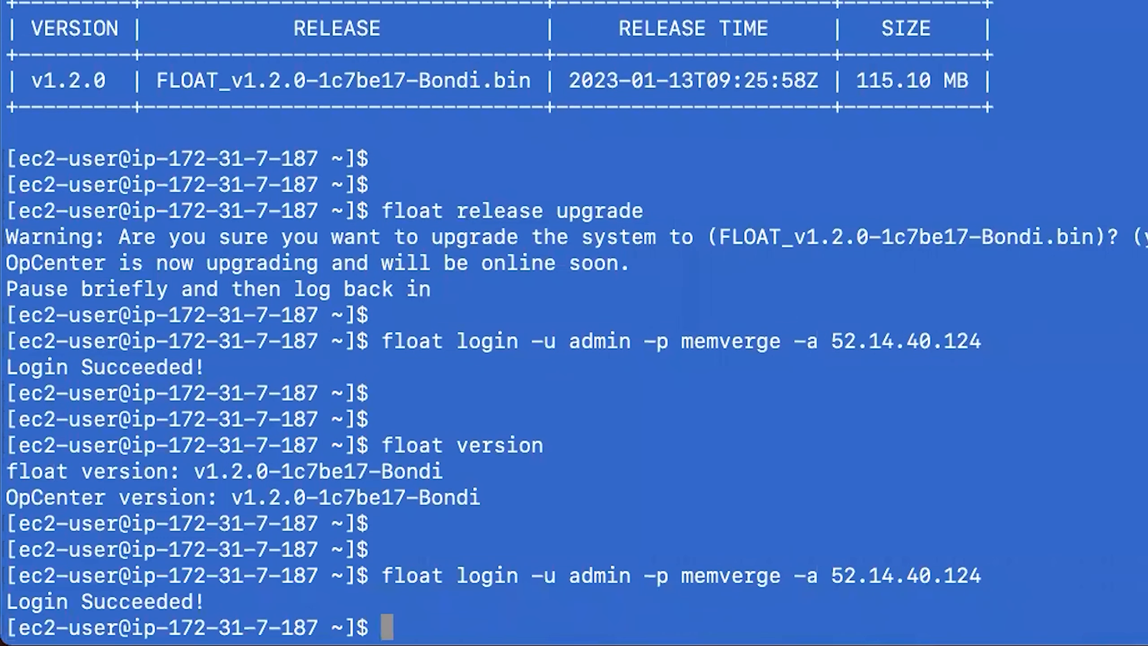
key("Return")
key("Return")
key("Return")
type("f")
key("BackSpace")
type("clear")
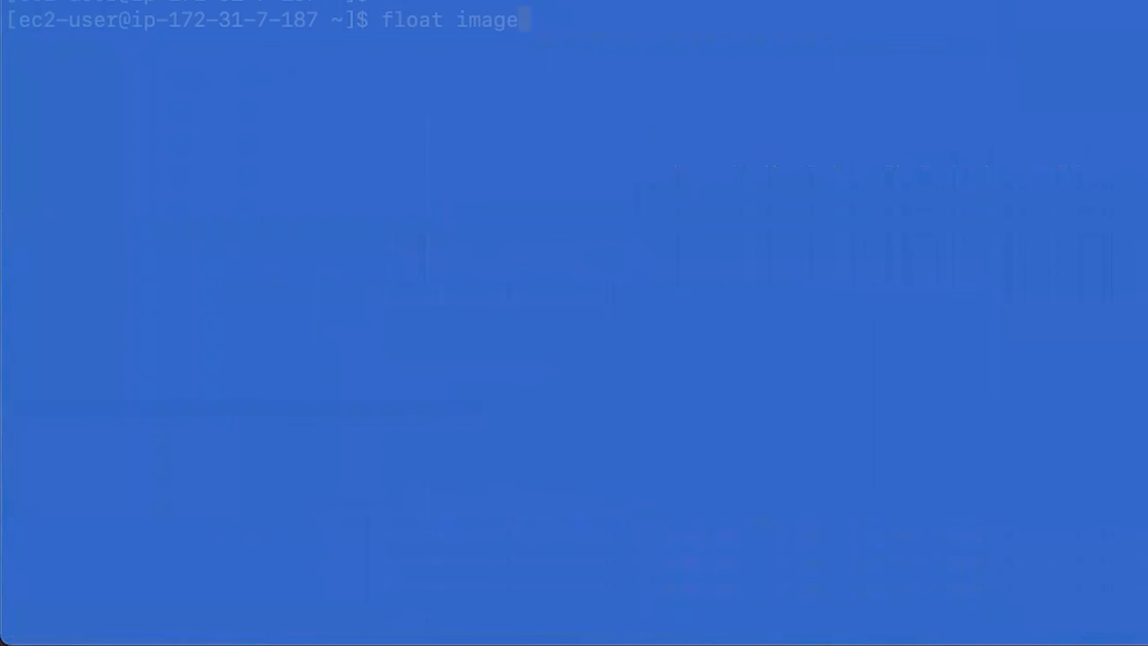
List the 17 memverge images with float image list, then paste the SPAdes submit command.
type("list")
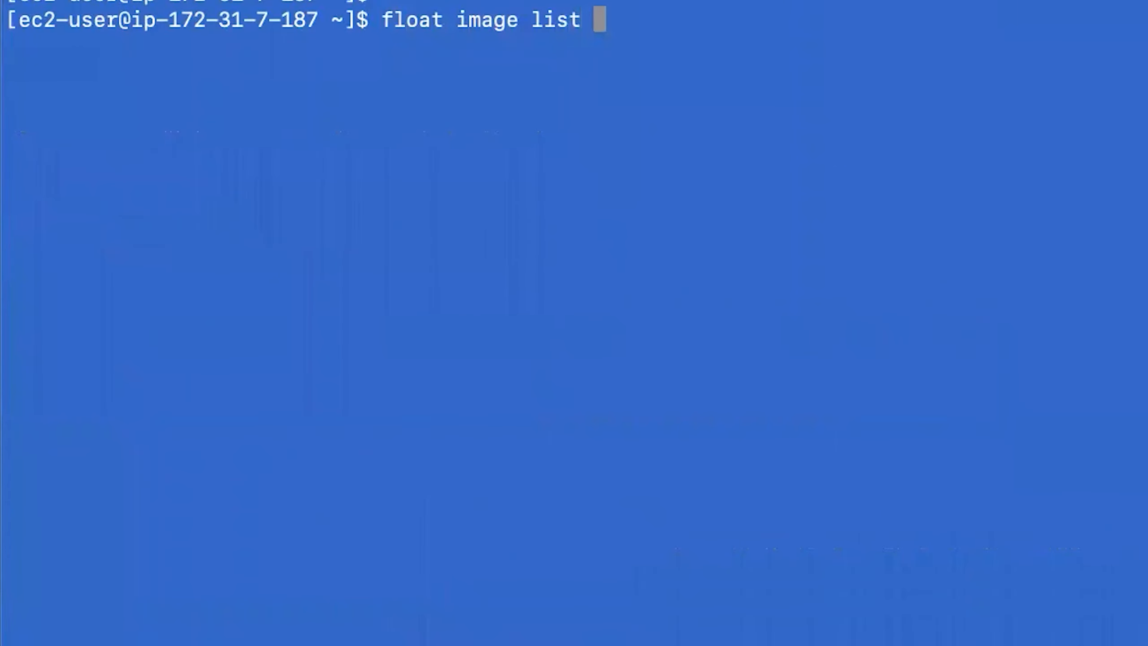
key("Return")
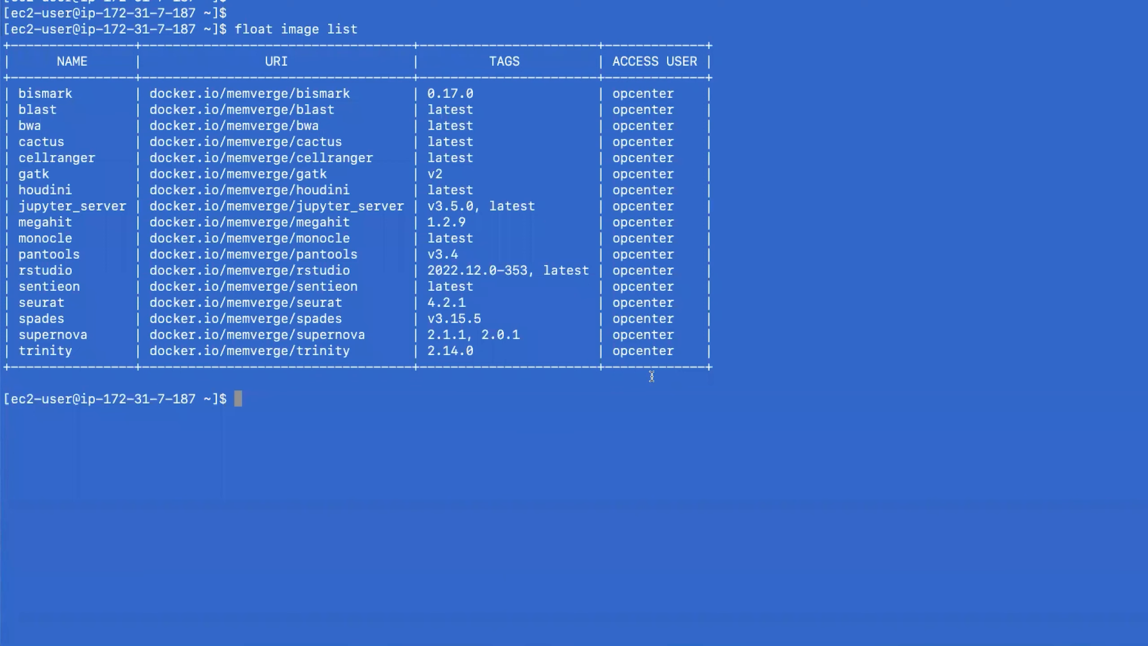
type("float submit -j s3://mmce-data/job_scripts/run_spades.sh -i spades  --cpu 16 --mem 12 --dataVolume [size=20]:/data")
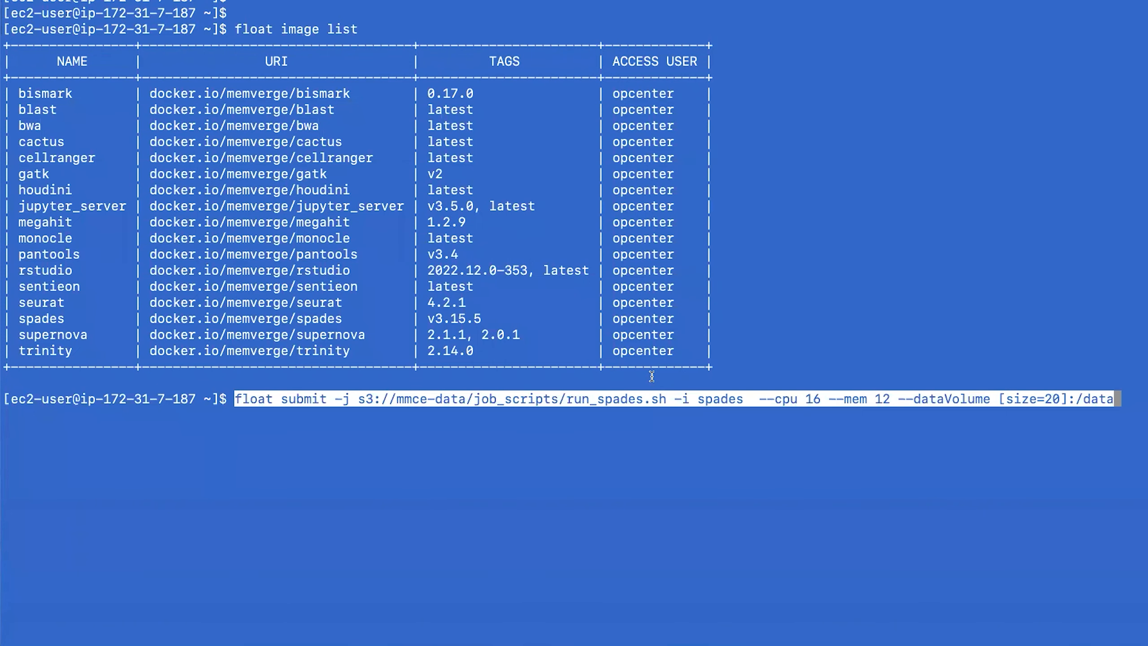
Change the run_spades.sh submission to --cpu 2 and --mem 4, then submit it.
key("Right")
key("Left")
key("Left")
key("Left")
key("Left")
key("Left")
key("Left")
key("Left")
key("Left")
key("Left")
key("Left")
key("Left")
key("Left")
key("Left")
key("Left")
key("Left")
key("Left")
key("Left")
key("Left")
key("Left")
key("Left")
key("Left")
key("Left")
key("Left")
key("Left")
key("Left")
key("Left")
key("Left")
key("Left")
key("Left")
key("Left")
key("Left")
key("Left")
key("Left")
key("Left")
key("Left")
key("Left")
key("Left")
key("BackSpace")
key("BackSpace")
type("2")
key("Right")
key("Right")
key("Right")
key("Right")
key("Right")
key("Right")
key("Right")
key("Right")
key("Right")
key("BackSpace")
key("BackSpace")
type("4")
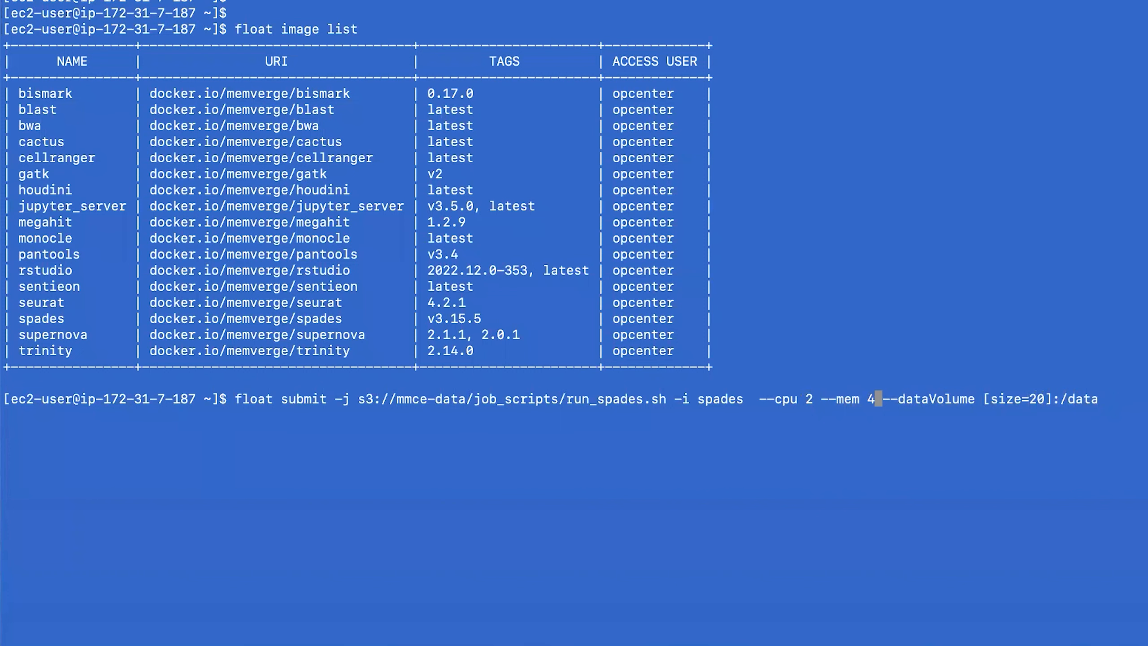
key("Return")
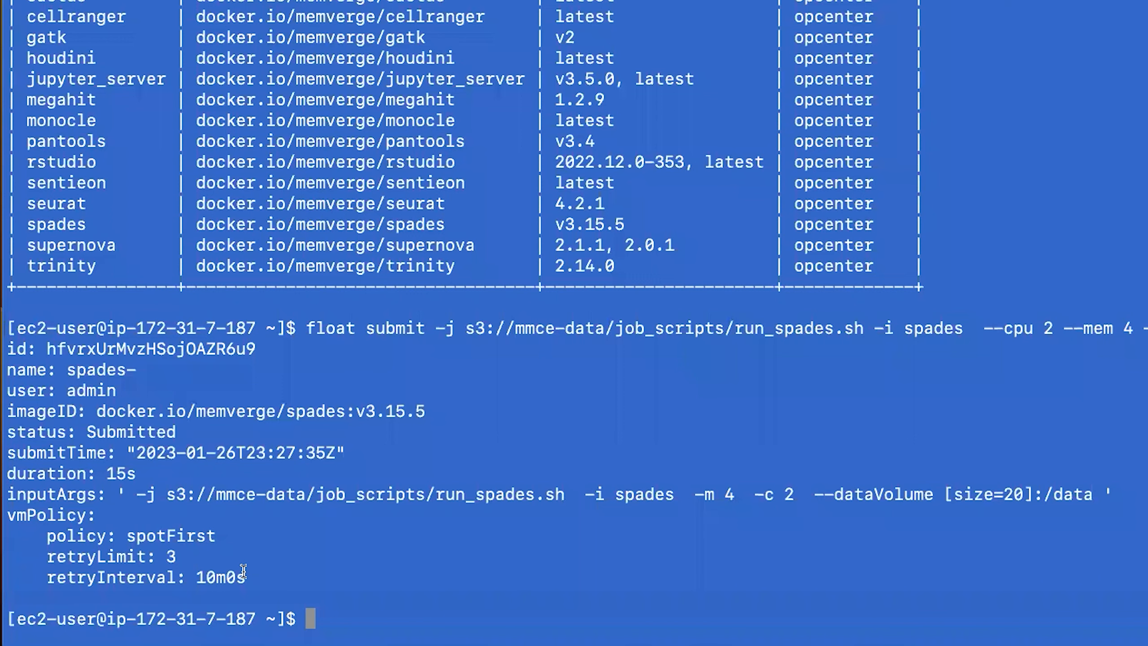
type("float squeue")
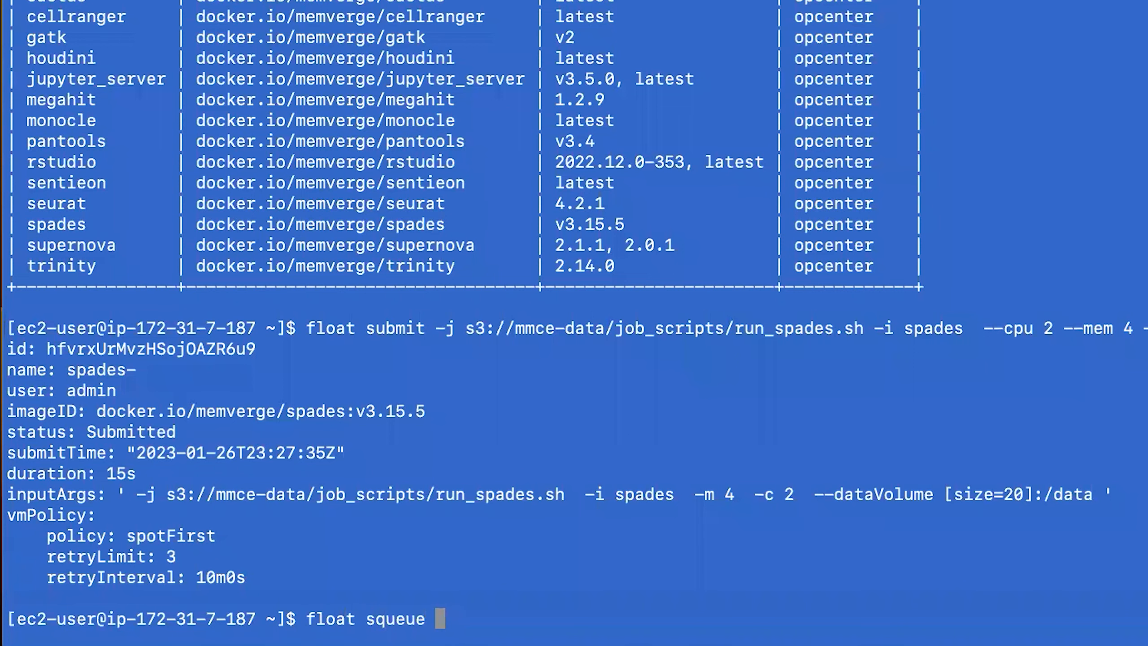
Run float squeue to see the spades-t3a.medium job Initializing.
key("Return")
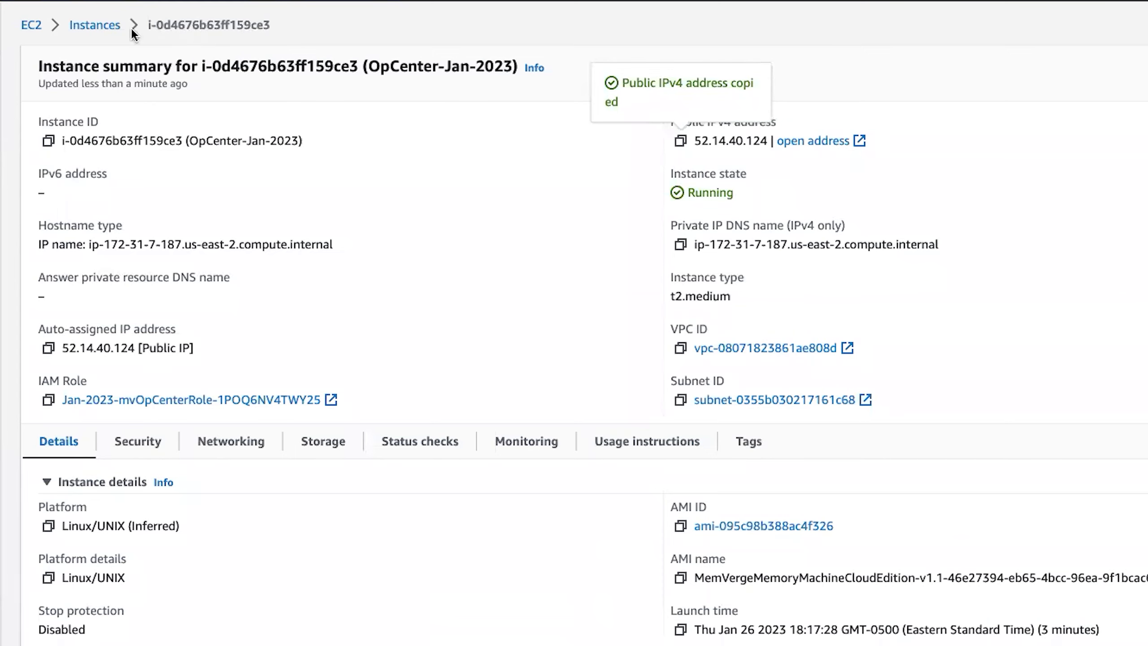
Return from the OpCenter-Jan-2023 summary to the EC2 Instances list via the breadcrumb.
left_click(95, 24)
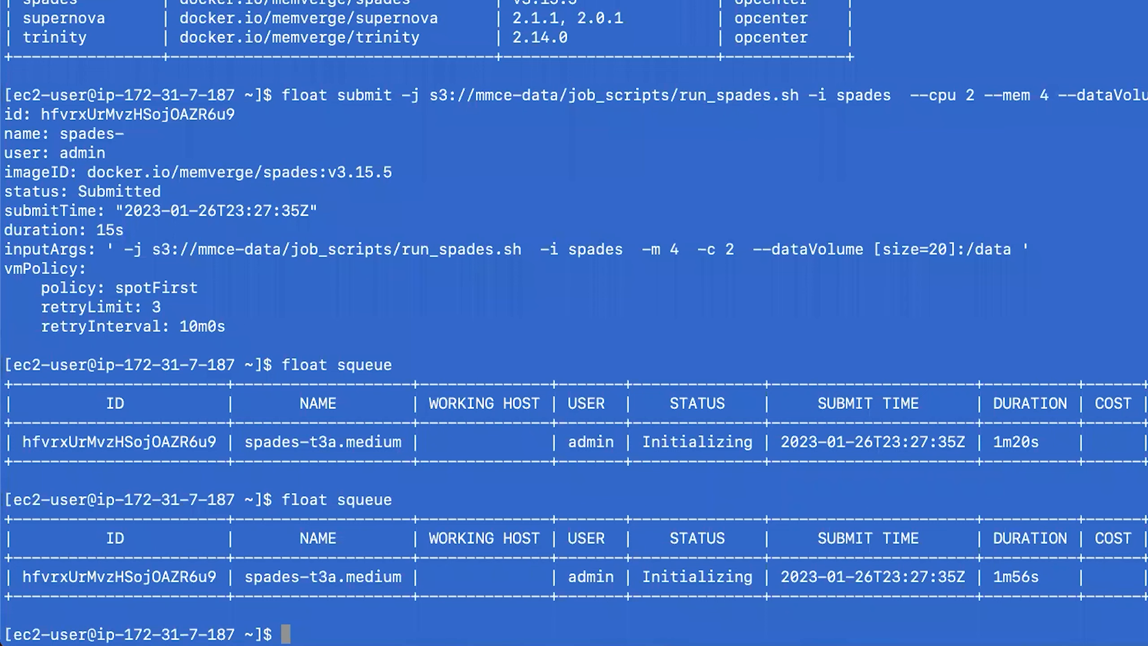
Rerun float squeue and select the Executing job's spot host IP 18.117.119.141.
key("Up")
key("Return")
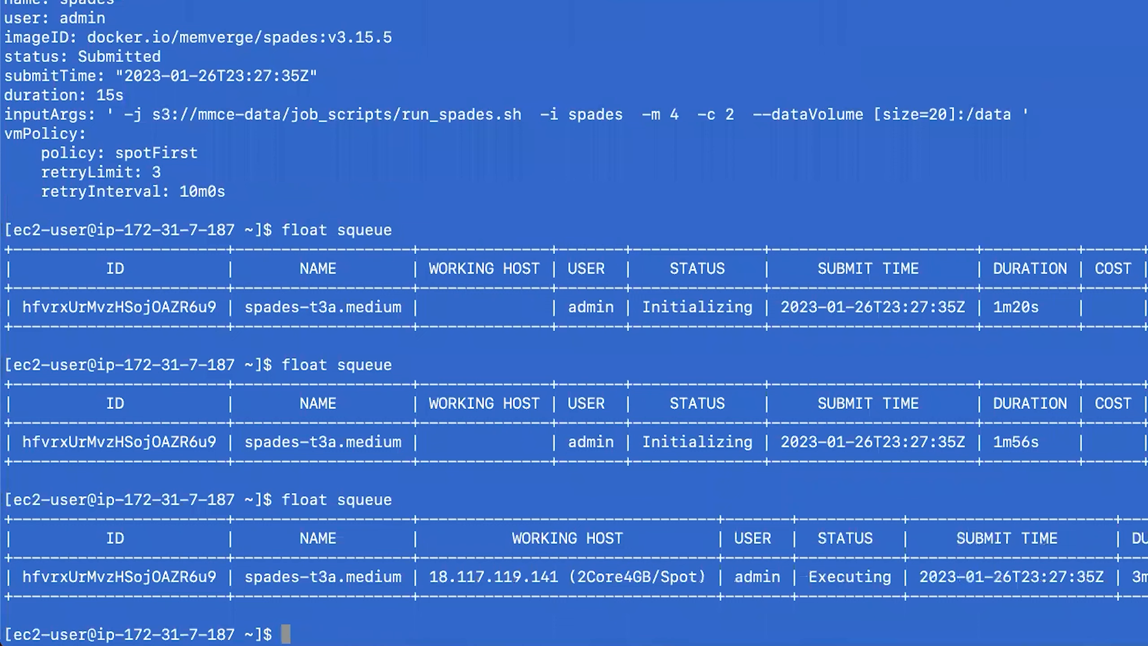
left_click_drag(430, 577, 581, 583)
left_click(632, 622)
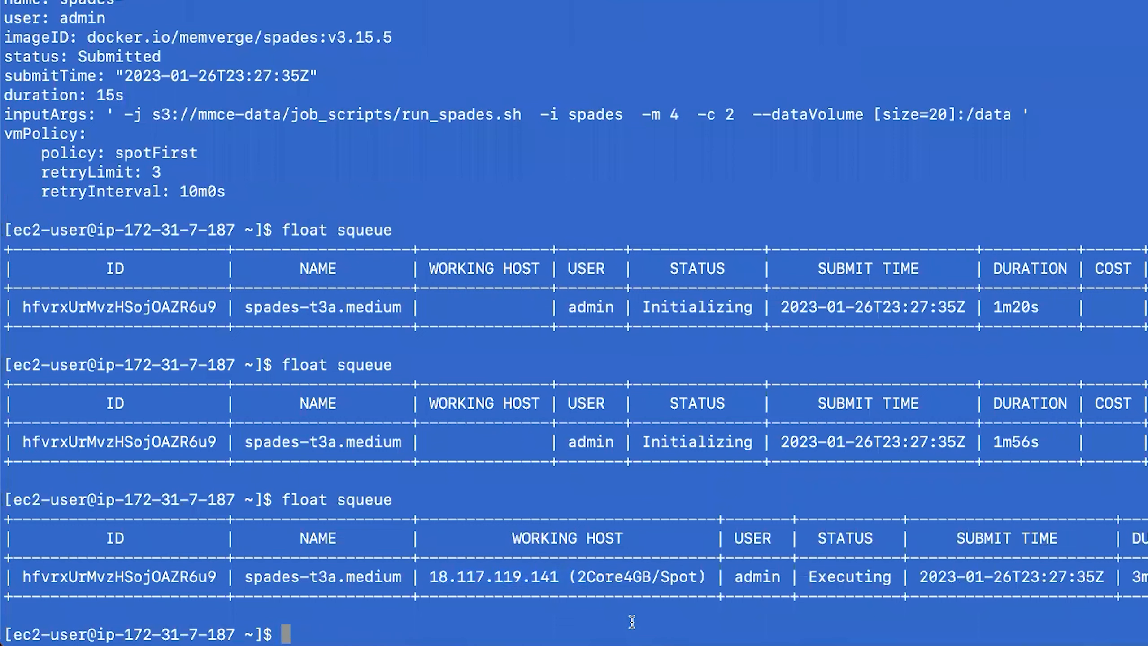